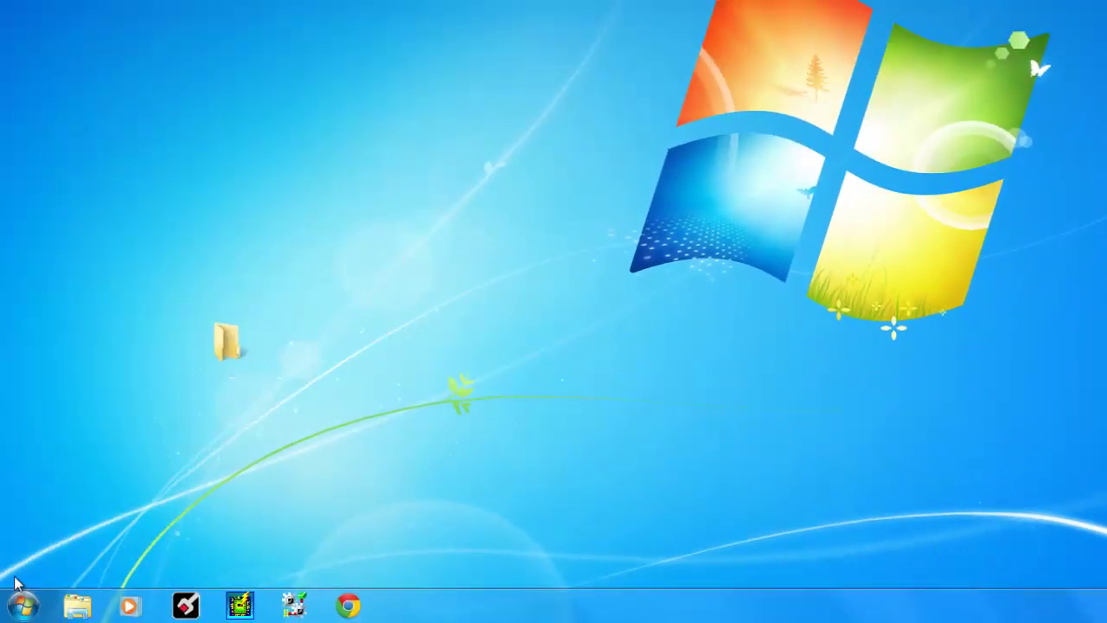
- Launch ProSoft Discovery Service from the ProSoft Technology program group
{"action": "left_click", "coordinate": [20, 605]}
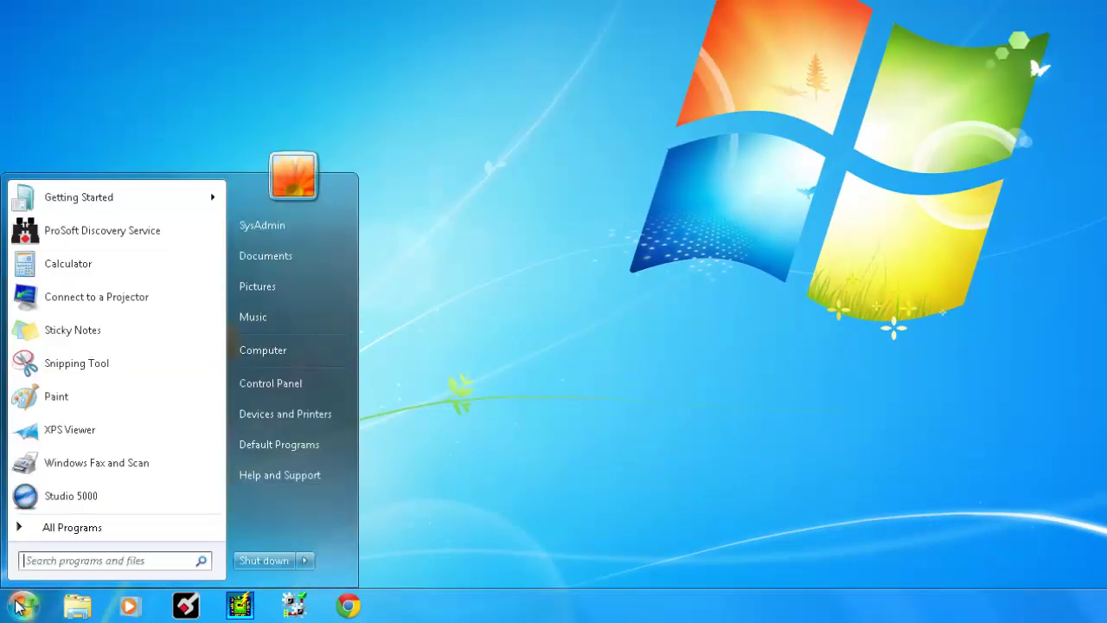
{"action": "left_click", "coordinate": [43, 533]}
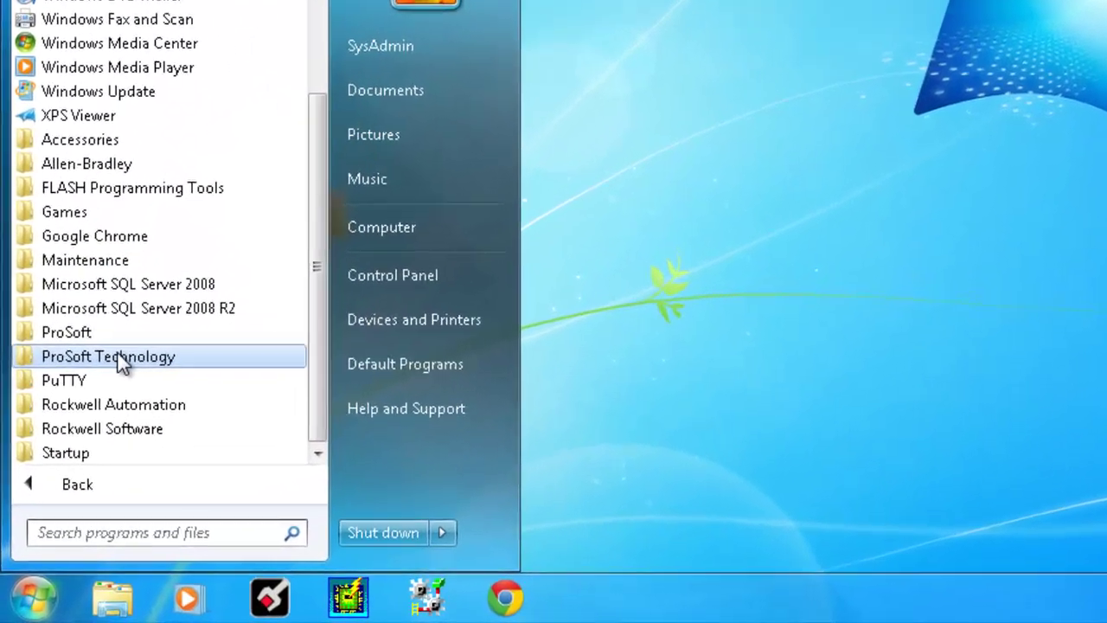
{"action": "left_click", "coordinate": [95, 413]}
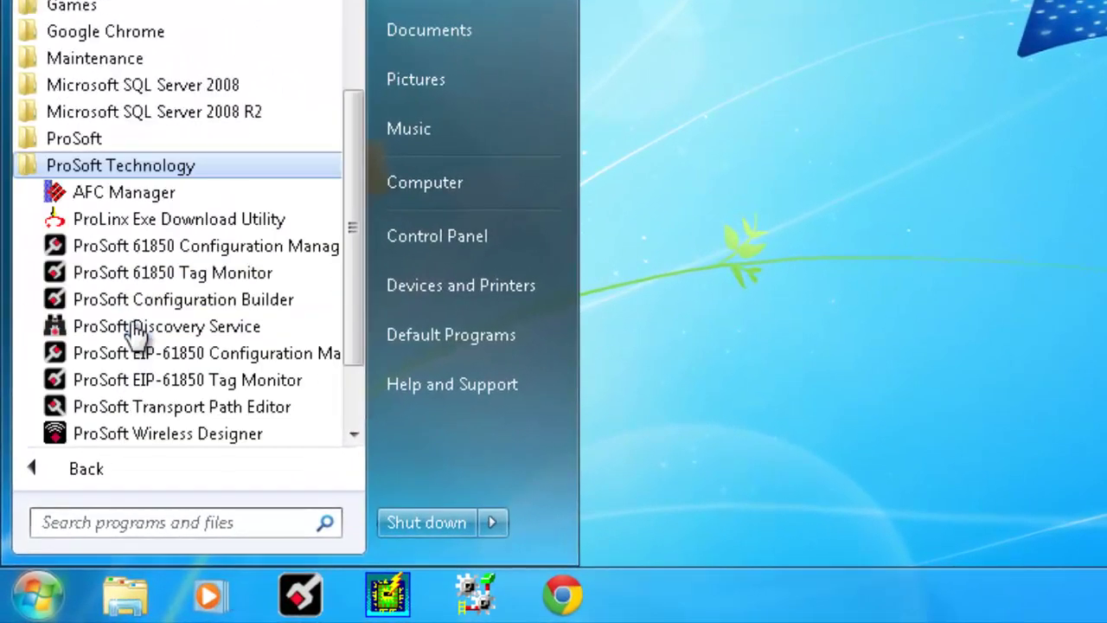
{"action": "scroll", "coordinate": [149, 247], "scroll_direction": "down", "scroll_amount": 1}
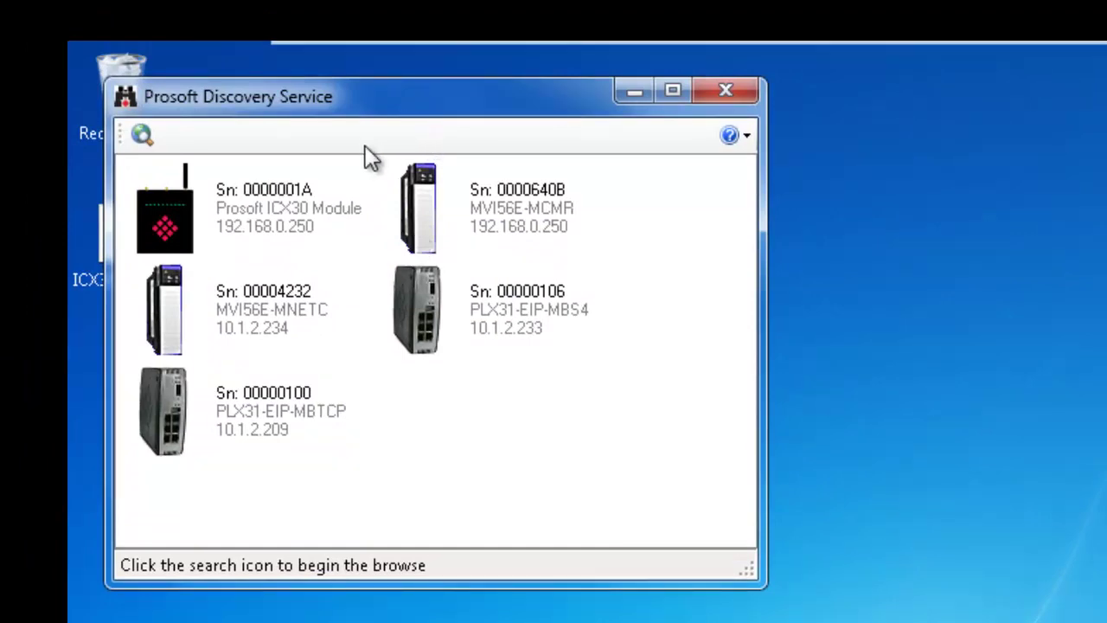
- Assign the ICX30 module the temporary IP address 10.1.2.120
{"action": "right_click", "coordinate": [246, 212]}
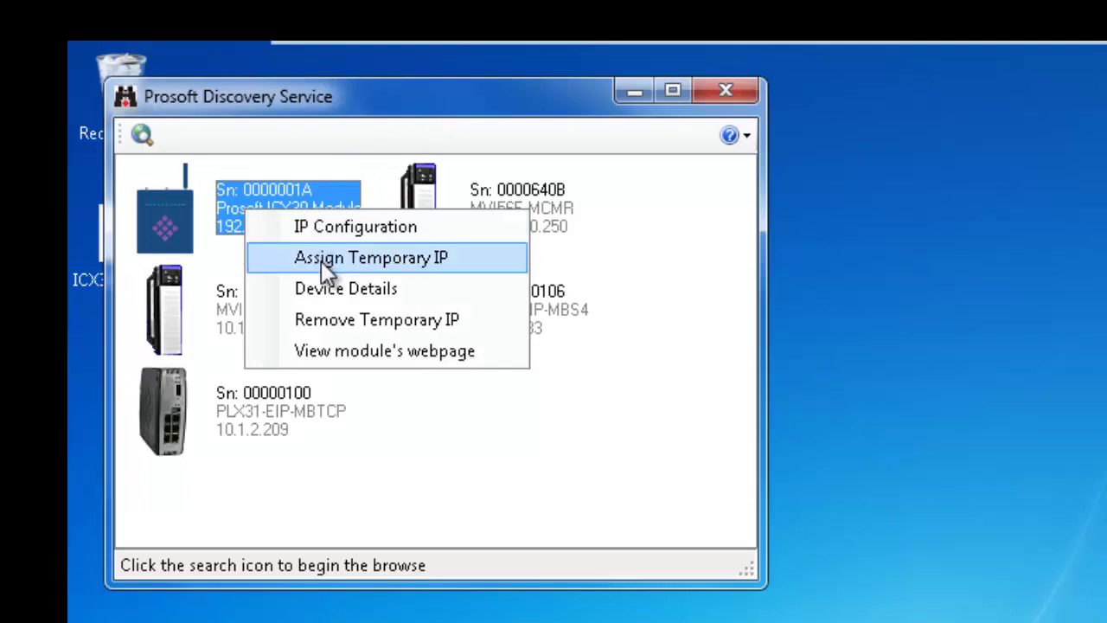
{"action": "left_click", "coordinate": [416, 256]}
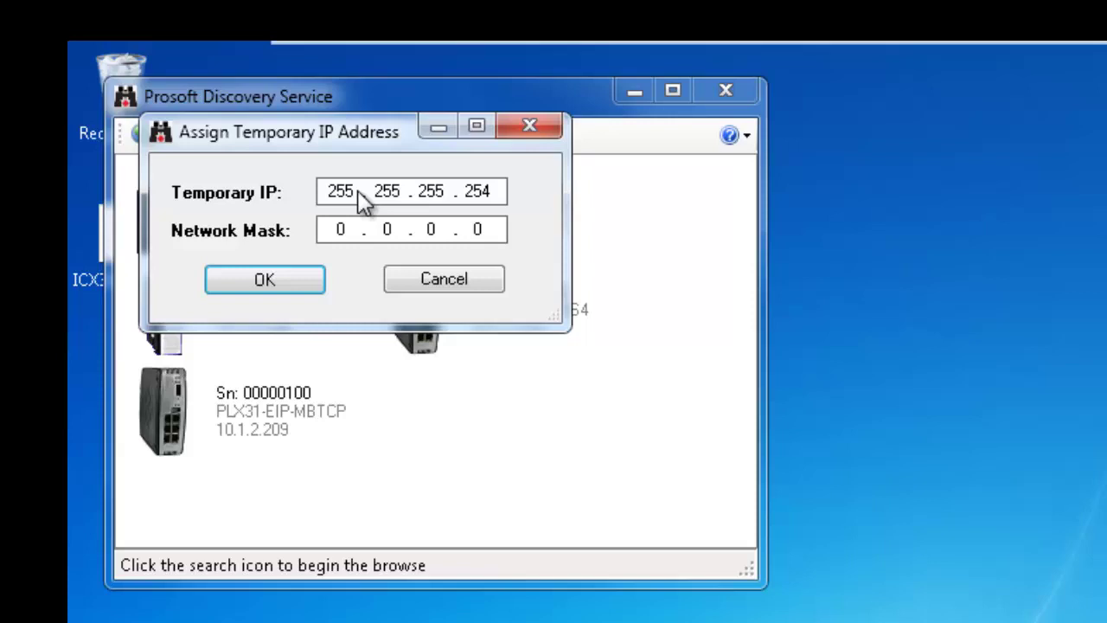
{"action": "left_click_drag", "start_coordinate": [354, 191], "coordinate": [274, 197]}
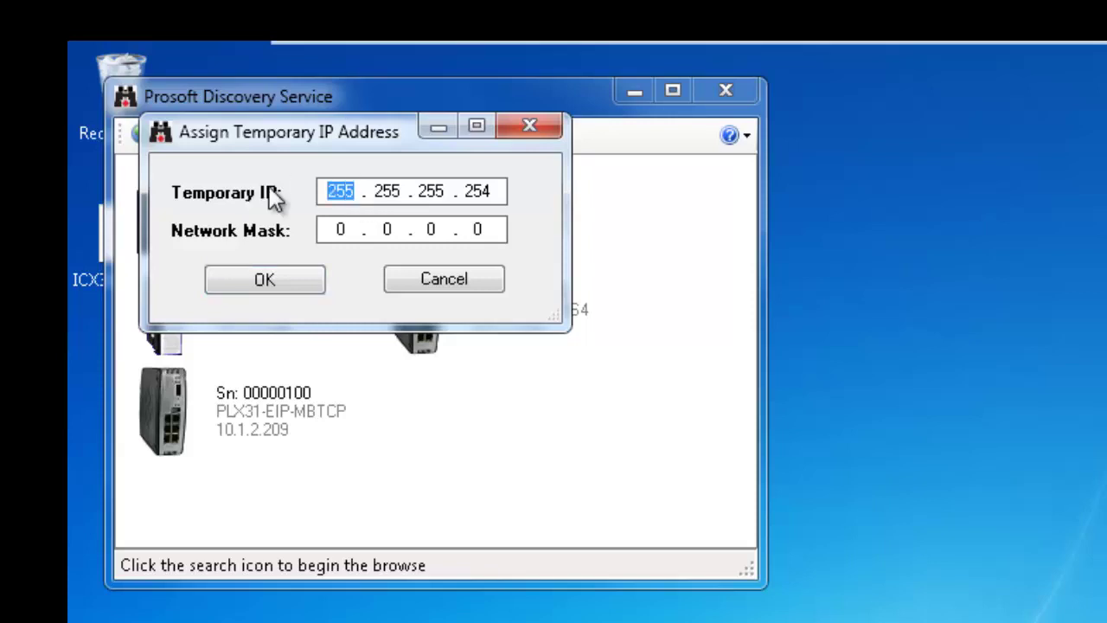
{"action": "type", "text": "10.1."}
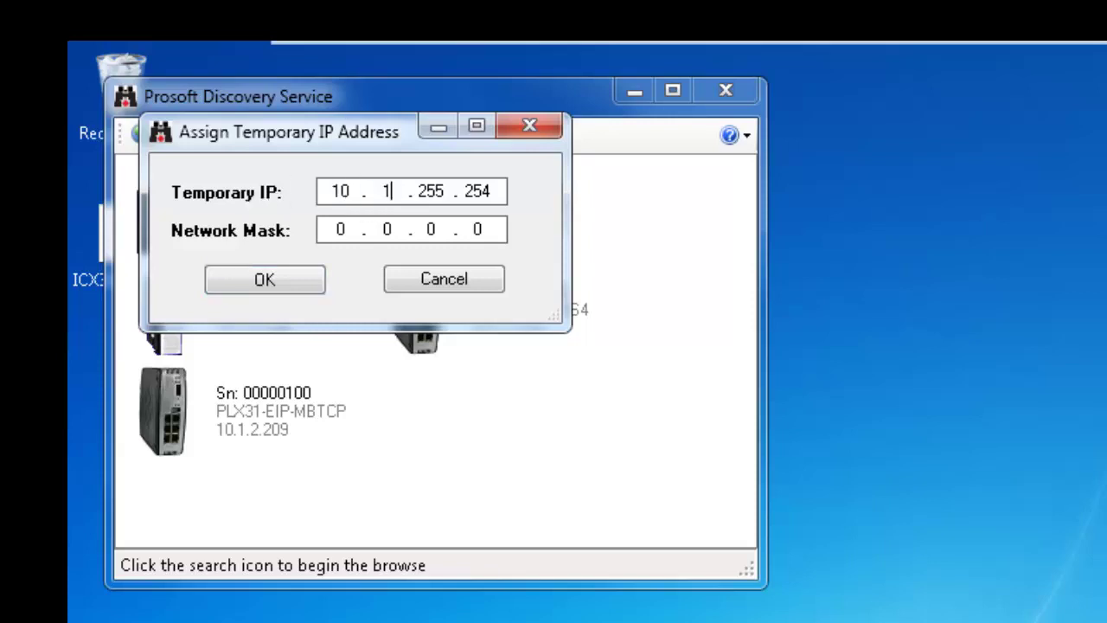
{"action": "type", "text": "2.120"}
- Confirm the temporary IP and load 10.1.2.120:8080 in Chrome
{"action": "key", "text": "Return"}
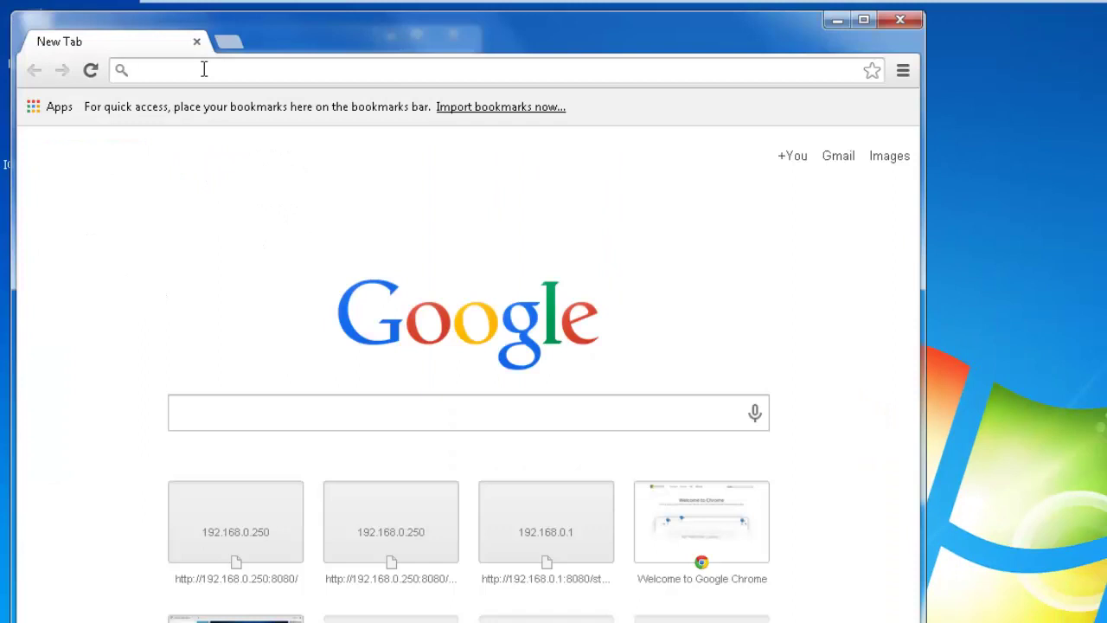
{"action": "type", "text": "10.1.2"}
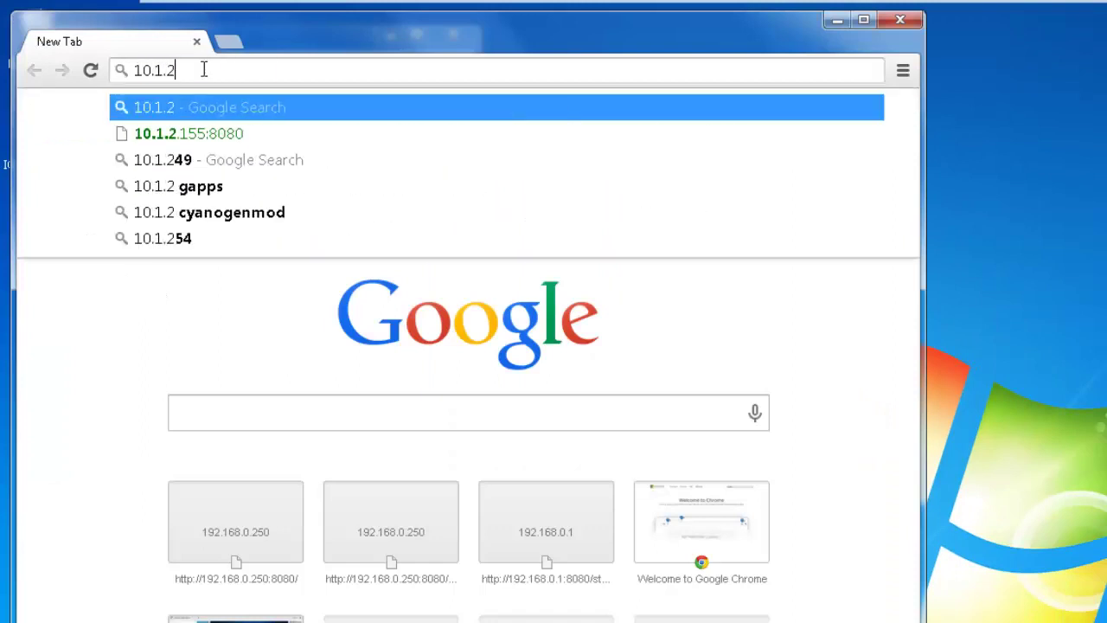
{"action": "type", "text": "."}
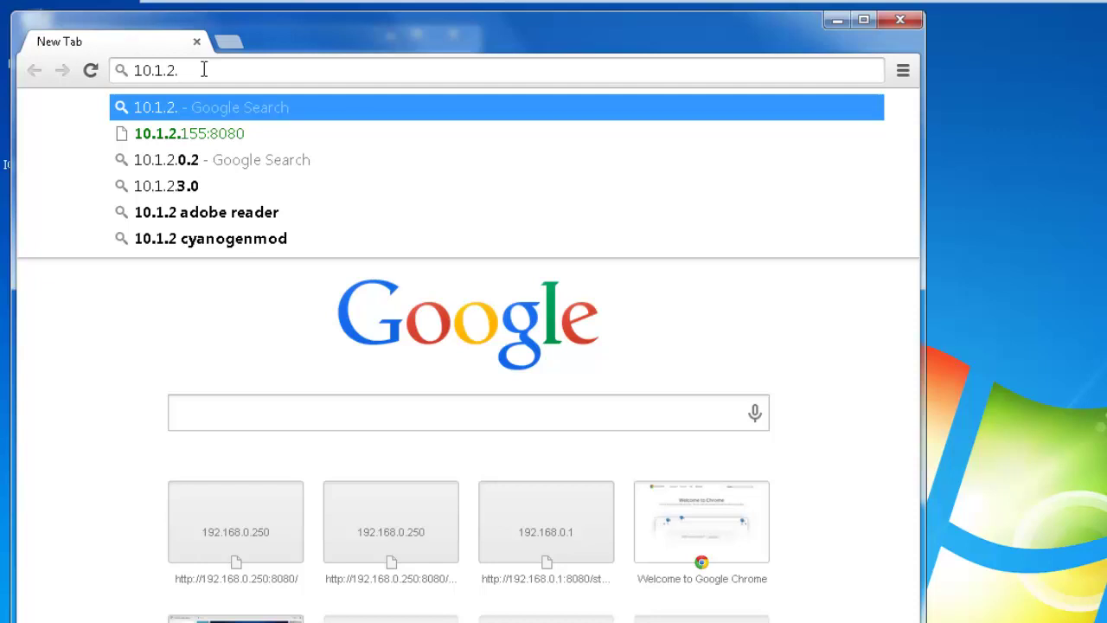
{"action": "type", "text": "120"}
{"action": "key", "text": "Return"}
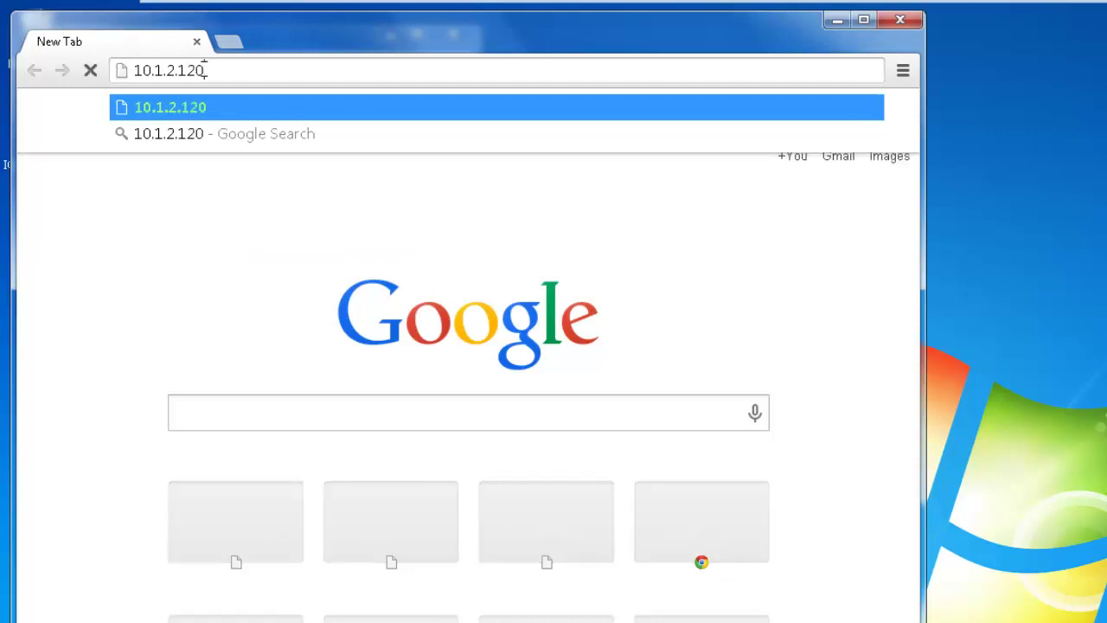
{"action": "type", "text": ":8080"}
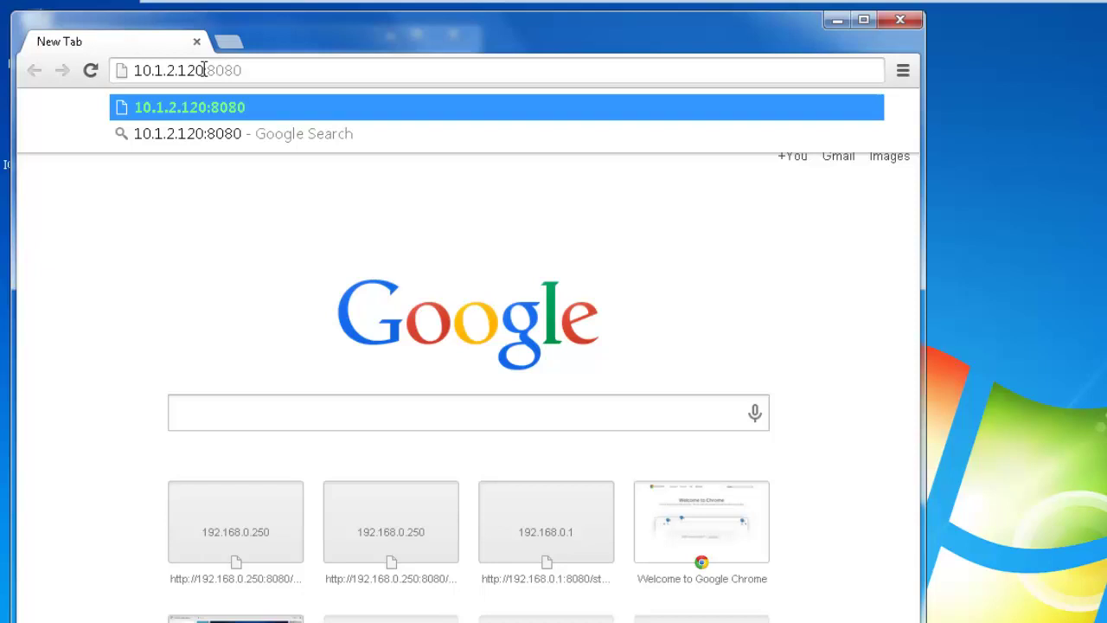
{"action": "key", "text": "Return"}
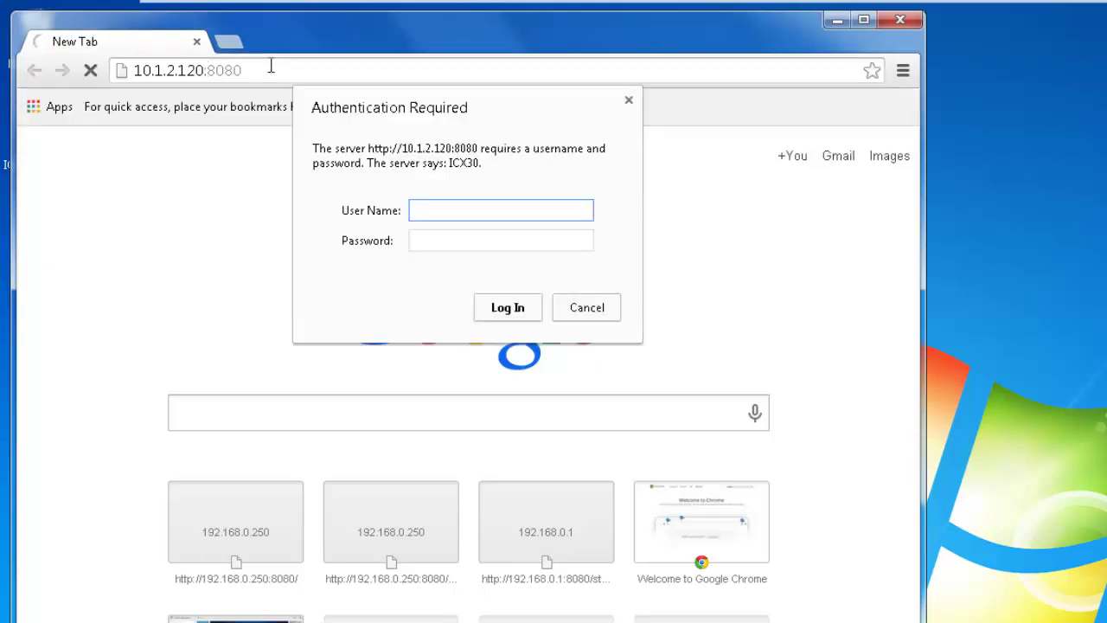
- Log in to the module page as admin with the account password
{"action": "type", "text": "admin"}
{"action": "key", "text": "Tab"}
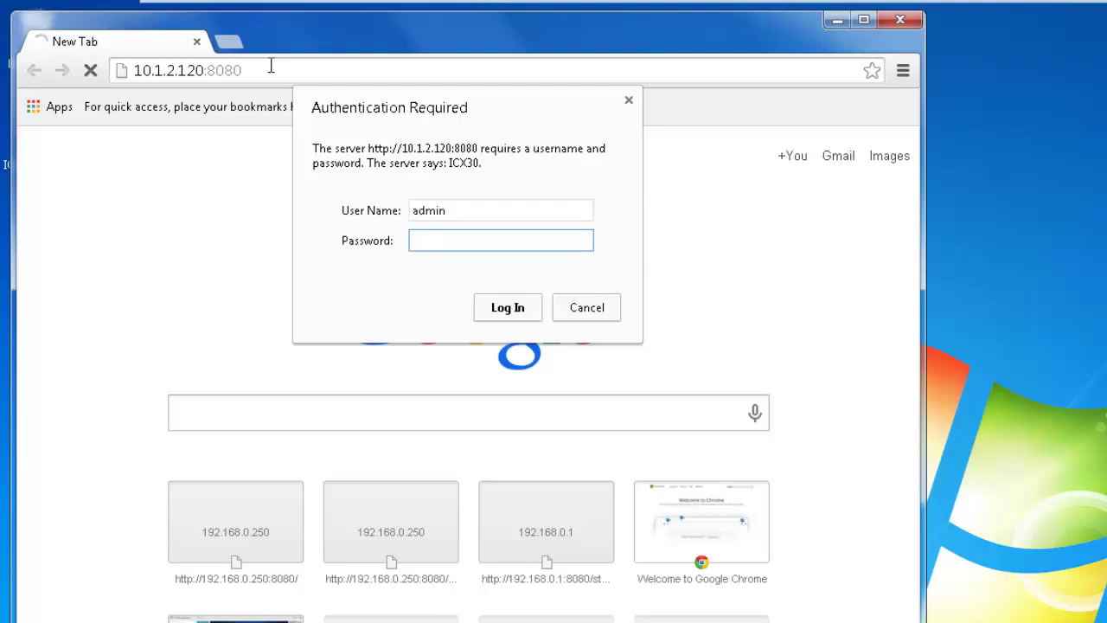
{"action": "type", "text": "*****"}
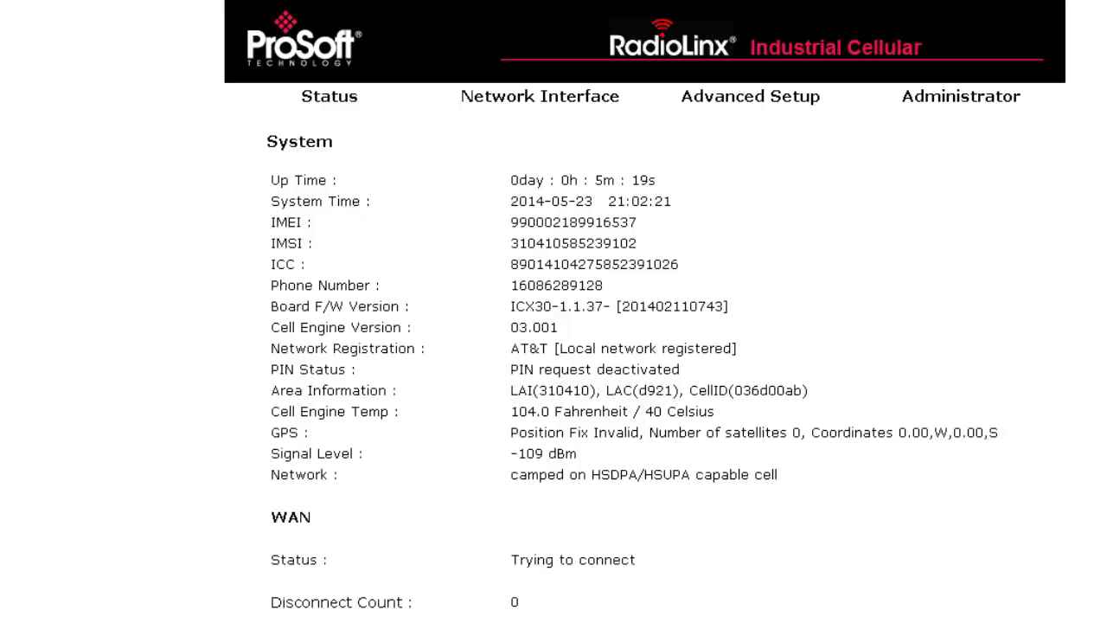
- Open WAN Configuration and enter the cellular user name and password
{"action": "mouse_move", "coordinate": [554, 108]}
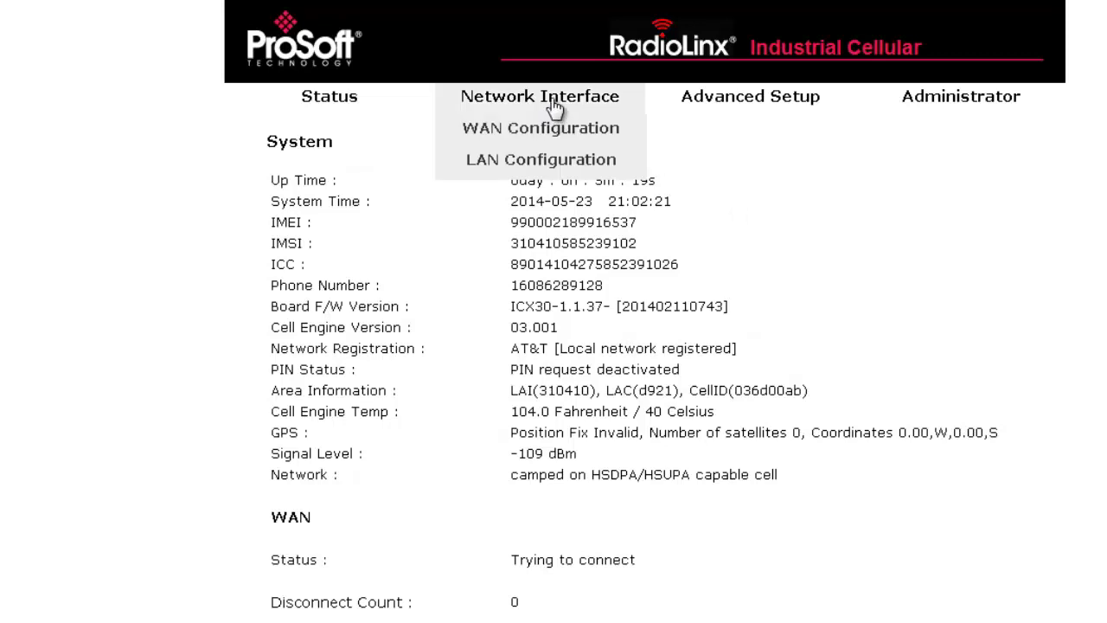
{"action": "left_click", "coordinate": [331, 103]}
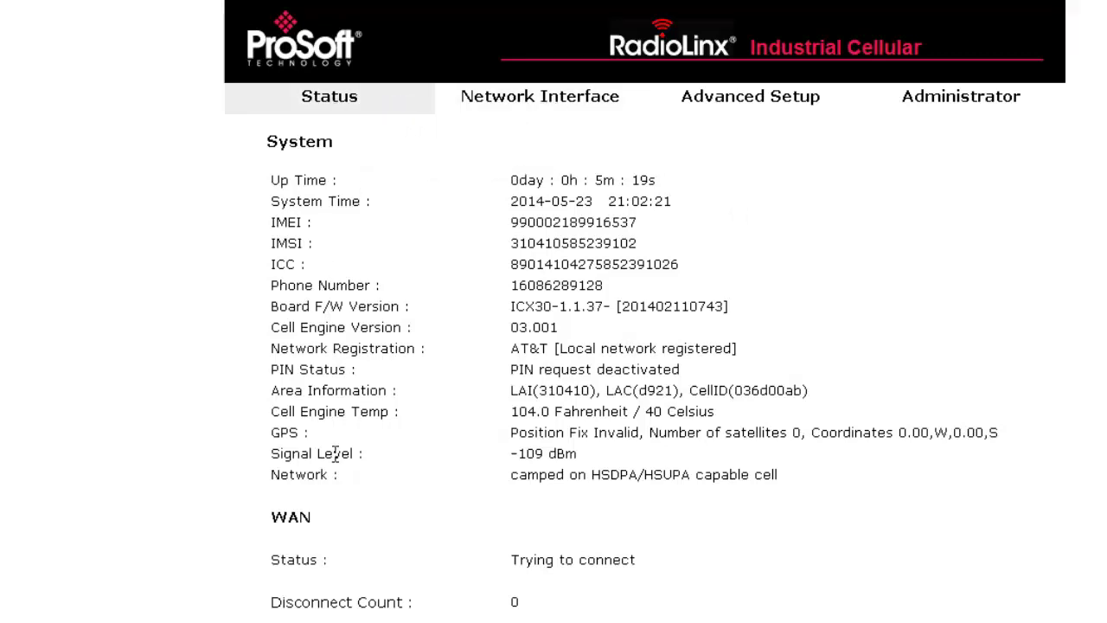
{"action": "mouse_move", "coordinate": [528, 100]}
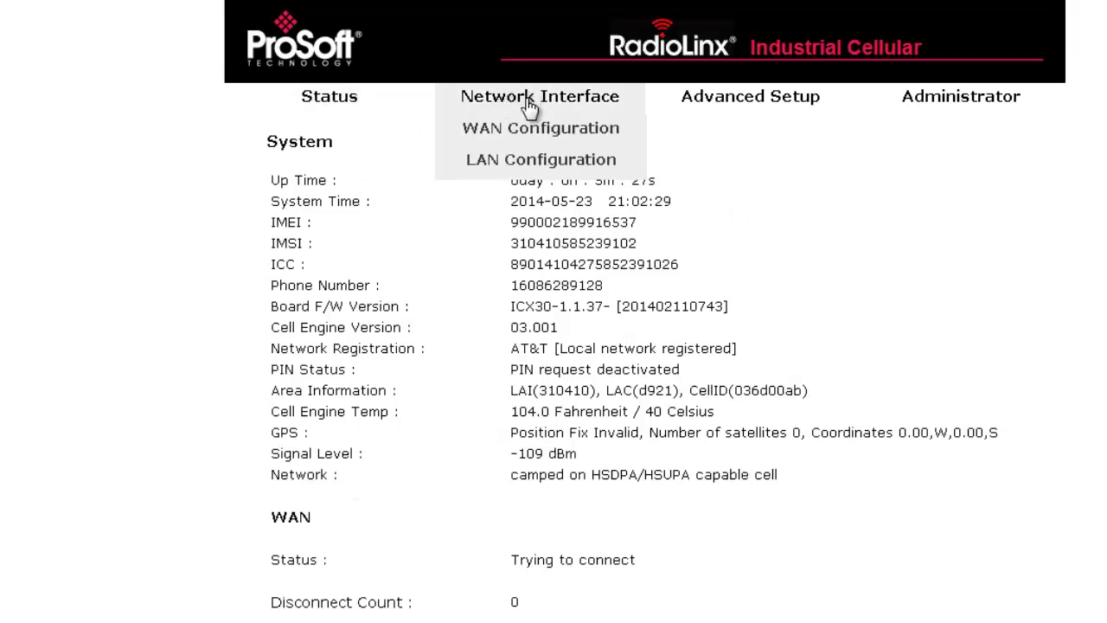
{"action": "left_click", "coordinate": [534, 130]}
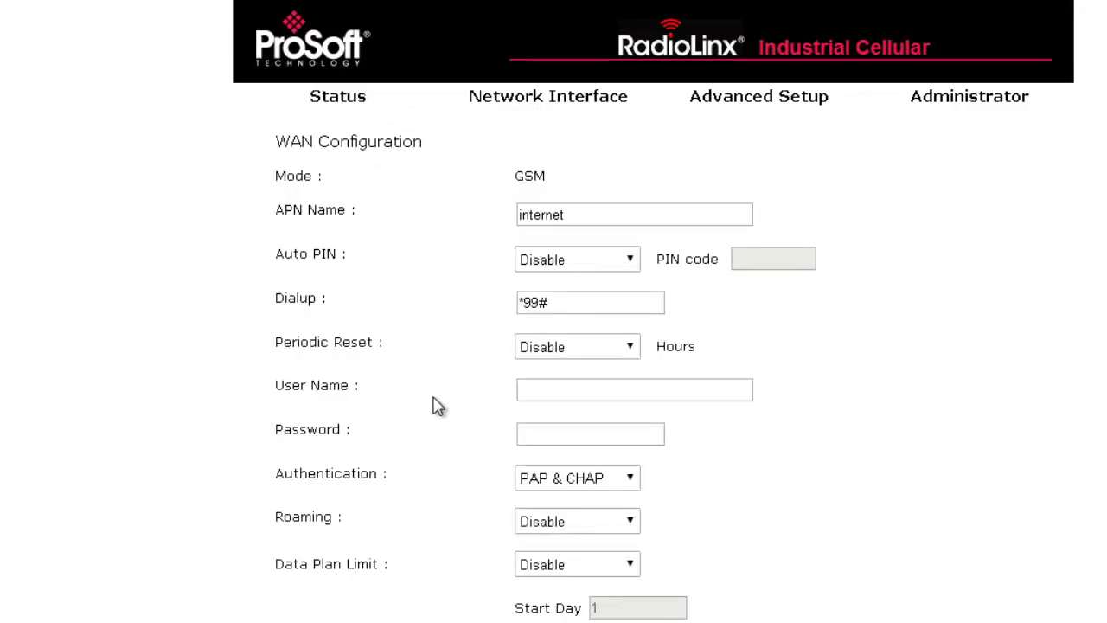
{"action": "left_click", "coordinate": [547, 386]}
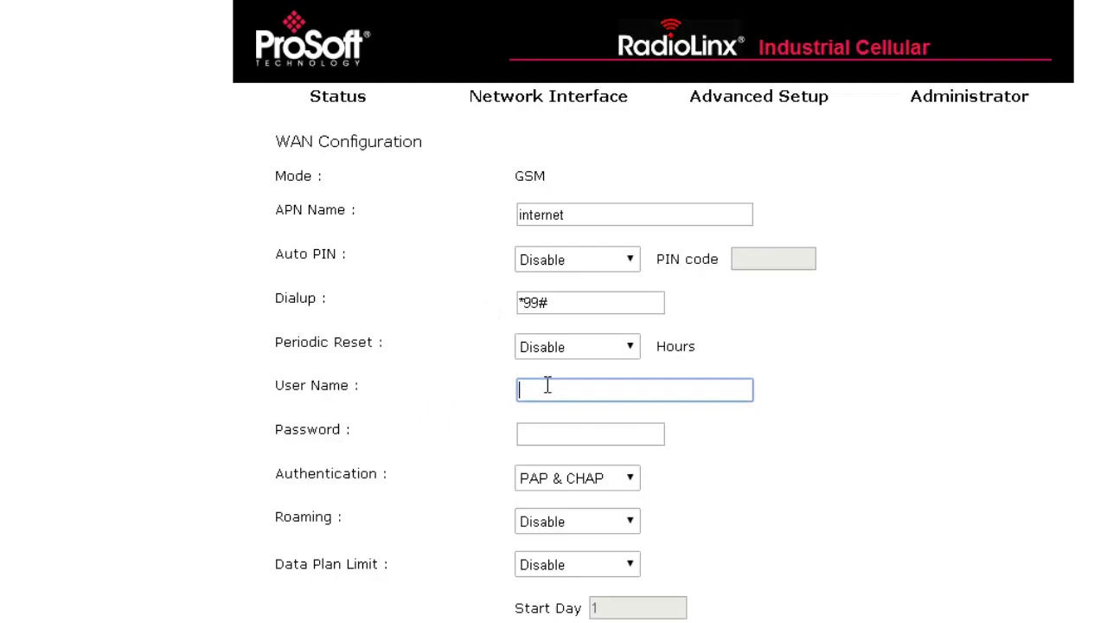
{"action": "type", "text": "training"}
{"action": "left_click", "coordinate": [567, 439]}
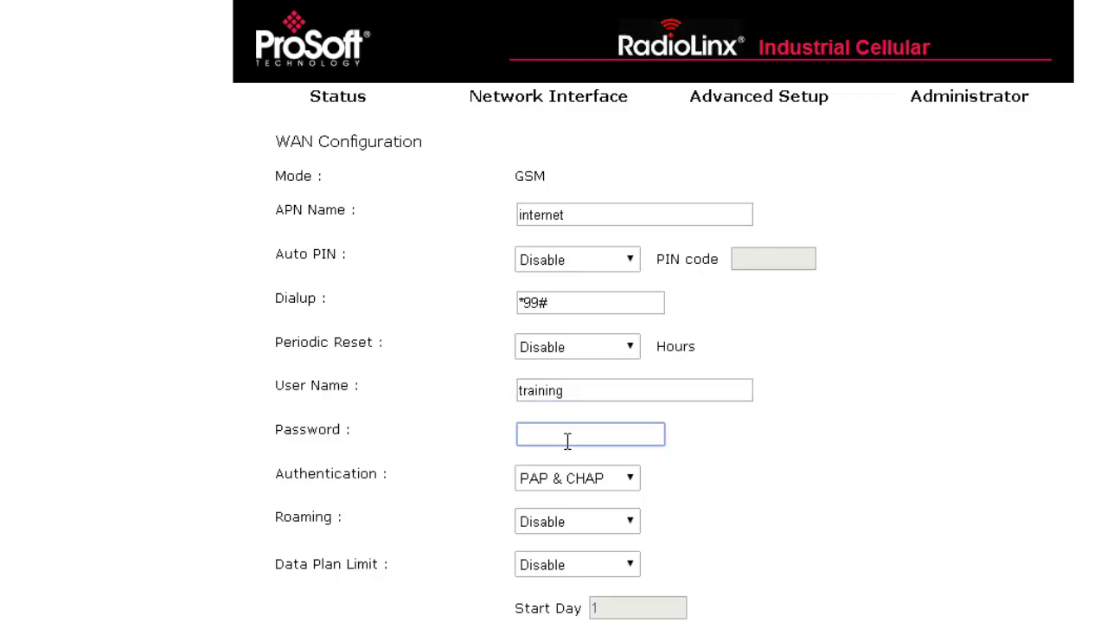
{"action": "type", "text": "trainin"}
- Replace the APN Name 'internet' with cell.modem.1 and keep Auto PIN Disabled
{"action": "left_click_drag", "start_coordinate": [581, 213], "coordinate": [488, 222]}
{"action": "key", "text": "BackSpace"}
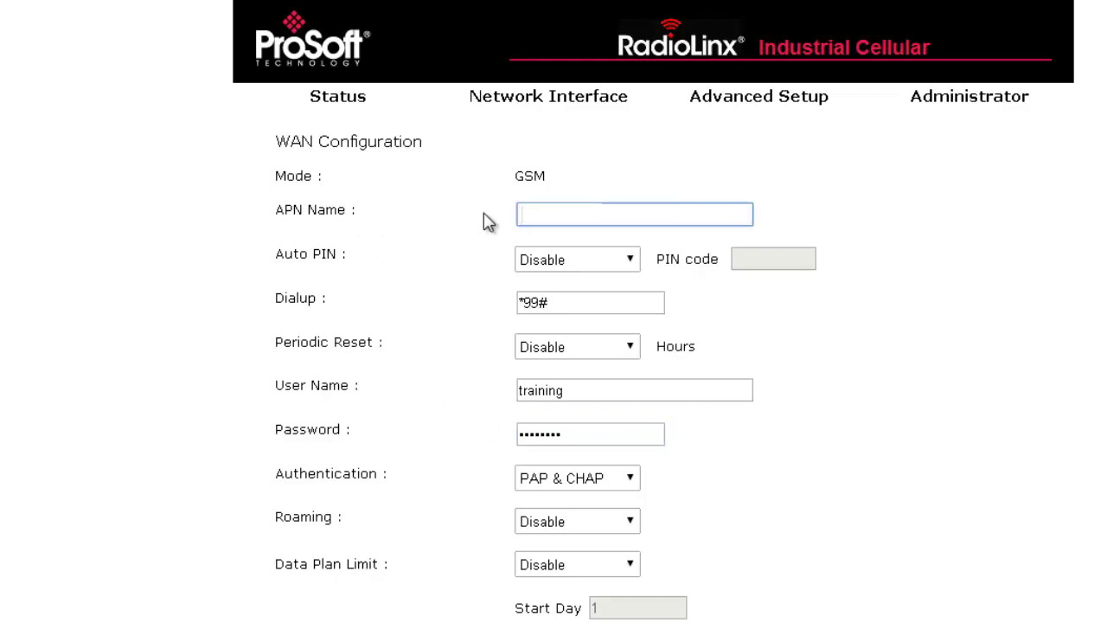
{"action": "type", "text": "cell.modem.1"}
{"action": "left_click", "coordinate": [605, 268]}
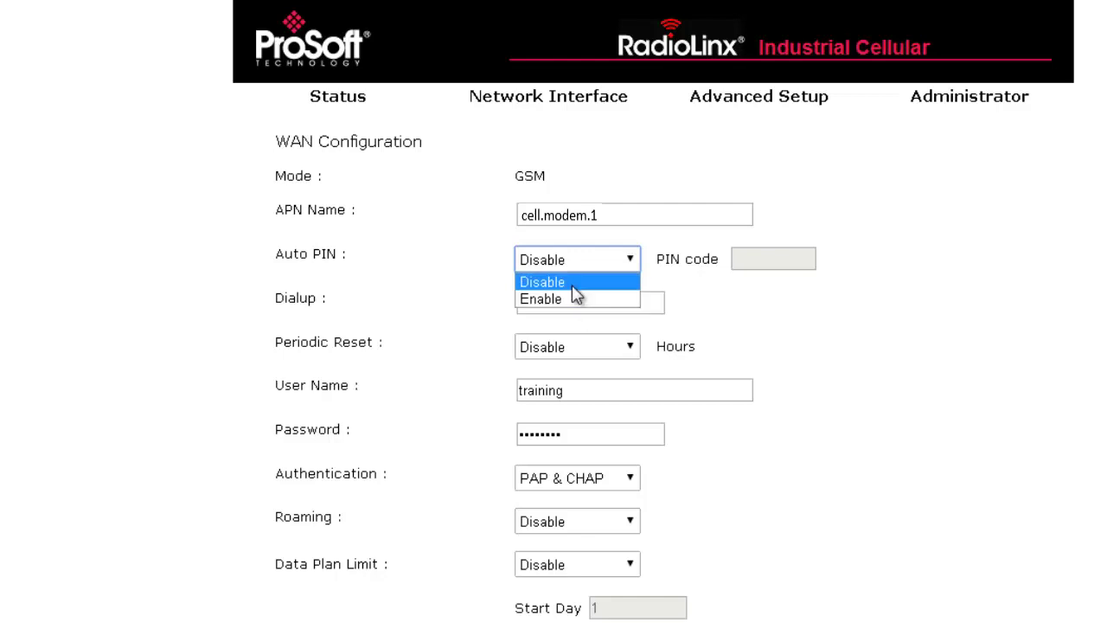
{"action": "left_click", "coordinate": [571, 285]}
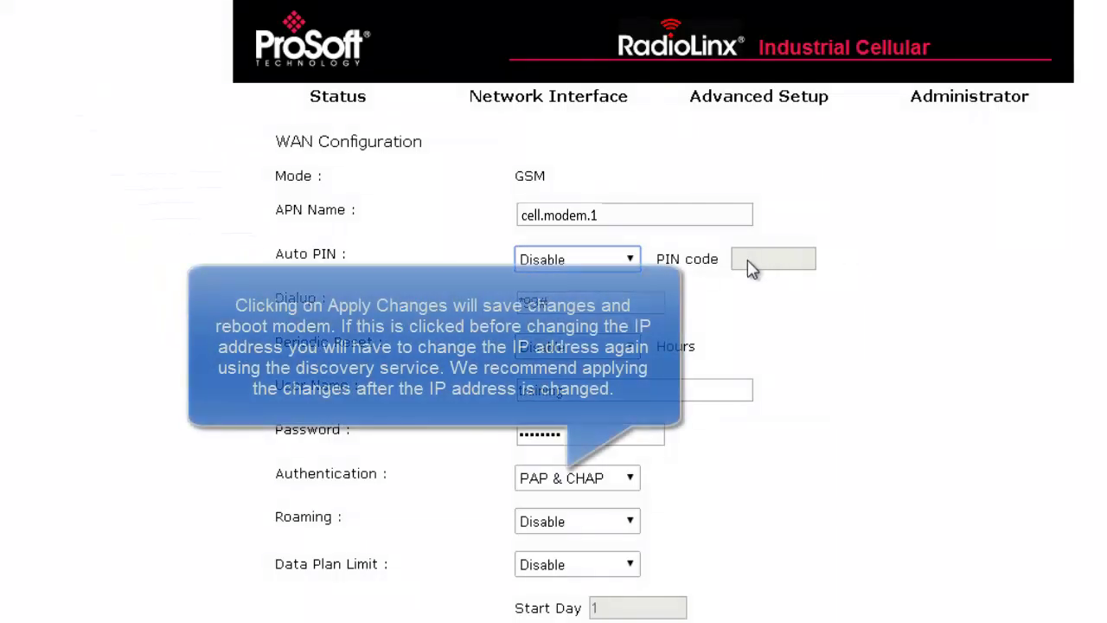
{"action": "scroll", "coordinate": [745, 295], "scroll_direction": "down", "scroll_amount": 4}
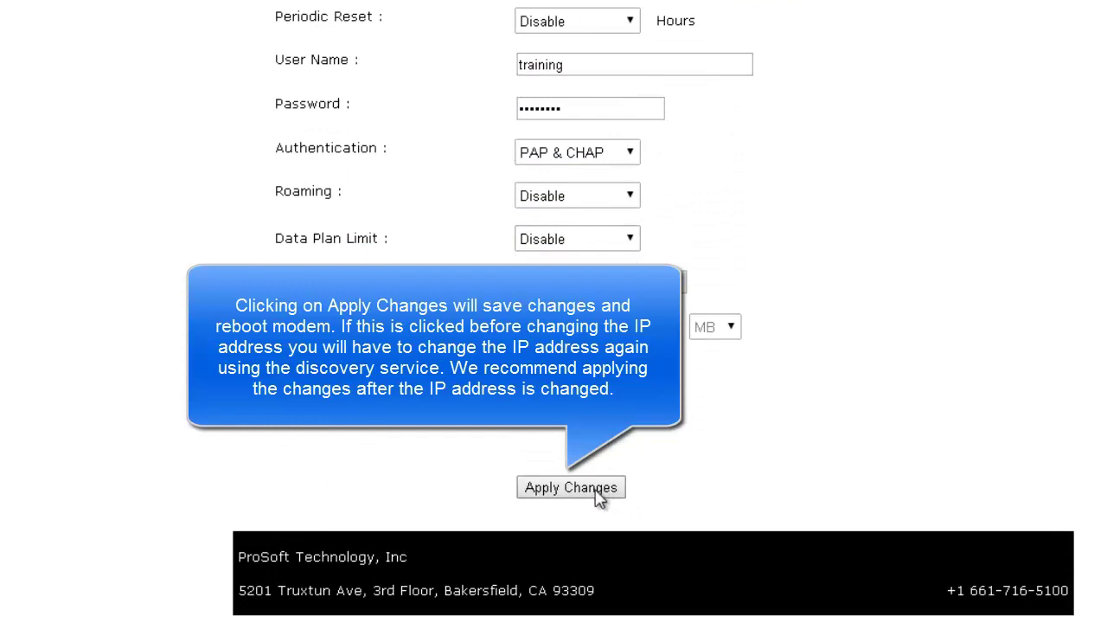
{"action": "scroll", "coordinate": [598, 498], "scroll_direction": "up", "scroll_amount": 4}
- On LAN Configuration, replace the IP address with 10.1.2.120 and the gateway with 10.1.2.1
{"action": "mouse_move", "coordinate": [579, 112]}
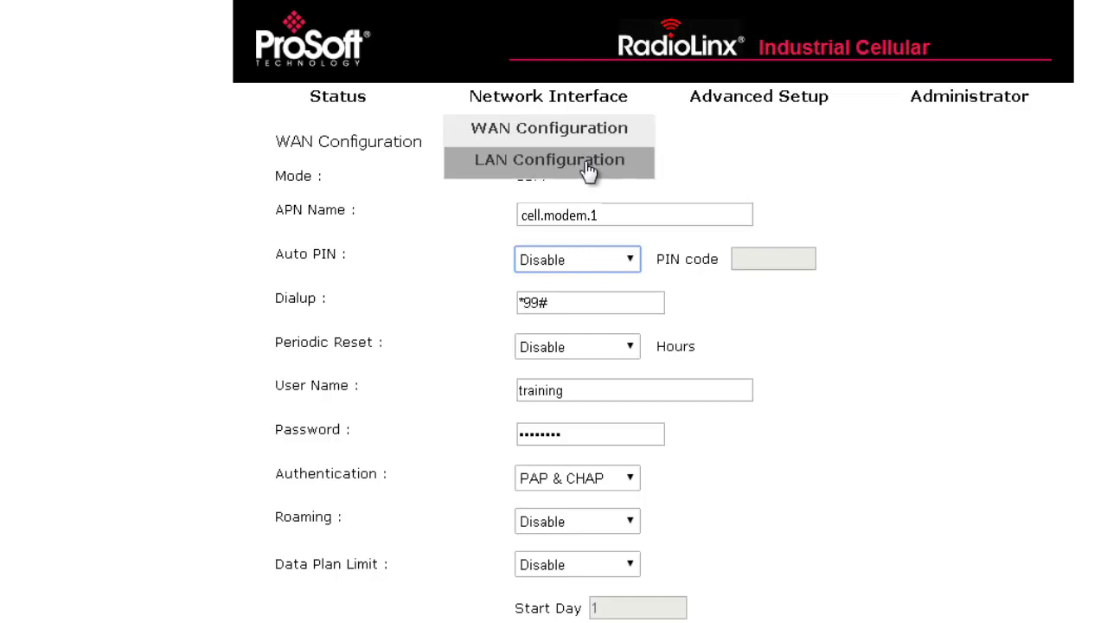
{"action": "left_click", "coordinate": [536, 166]}
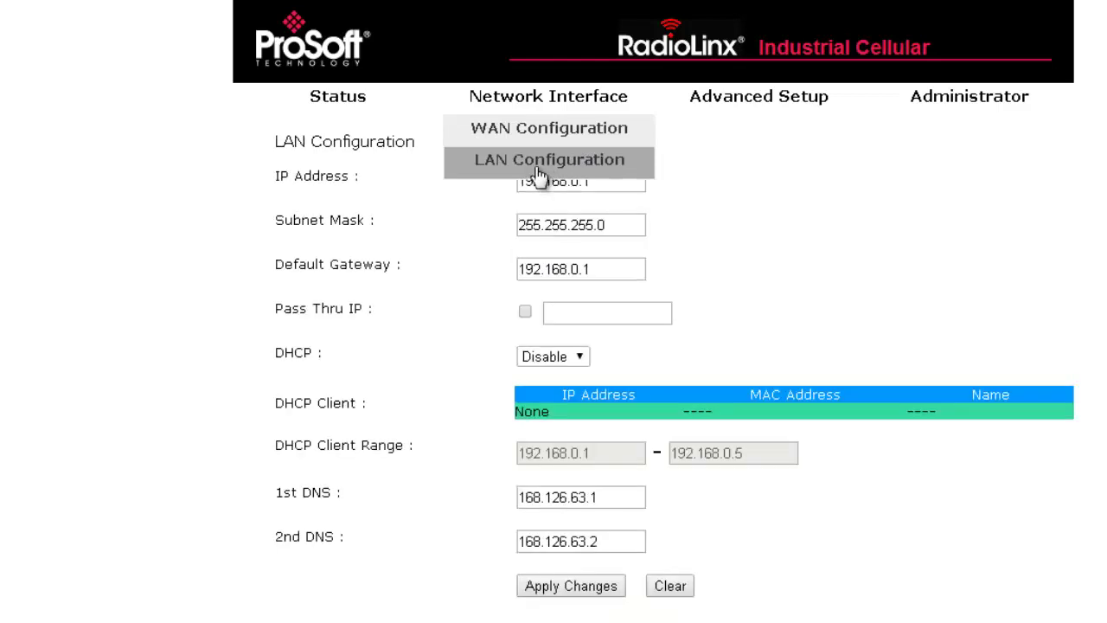
{"action": "left_click_drag", "start_coordinate": [608, 181], "coordinate": [478, 173]}
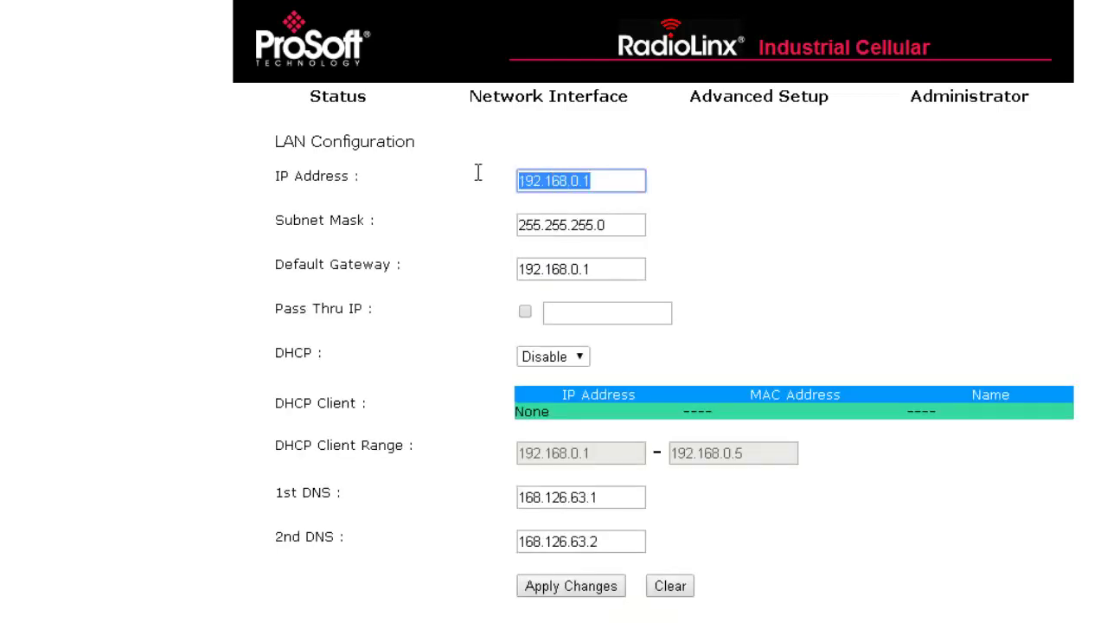
{"action": "type", "text": "10.1.2."}
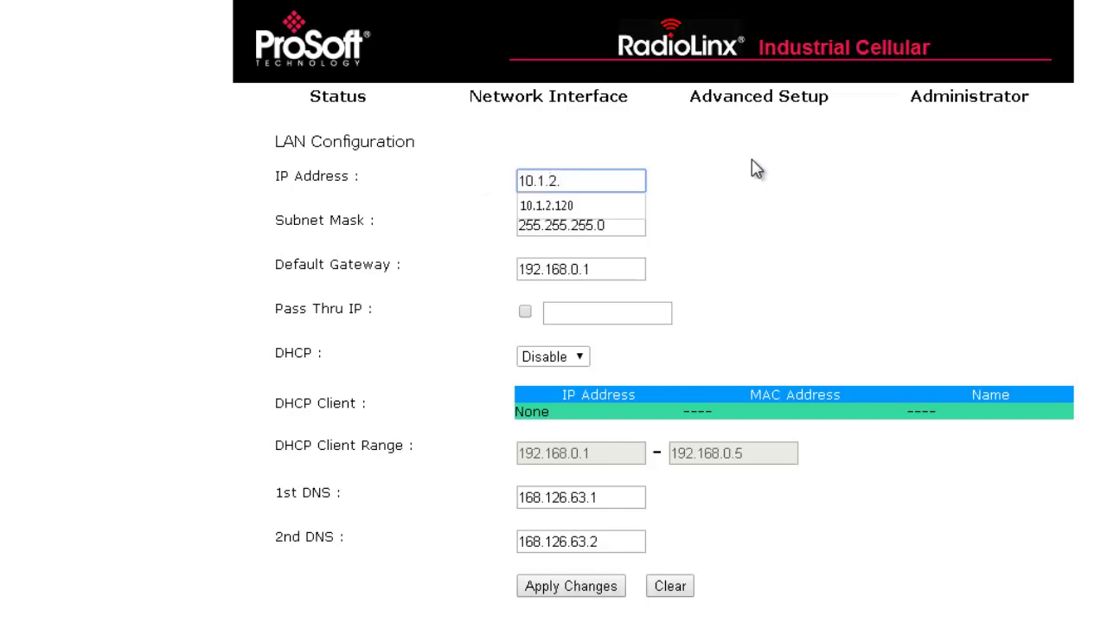
{"action": "type", "text": "120"}
{"action": "left_click", "coordinate": [722, 241]}
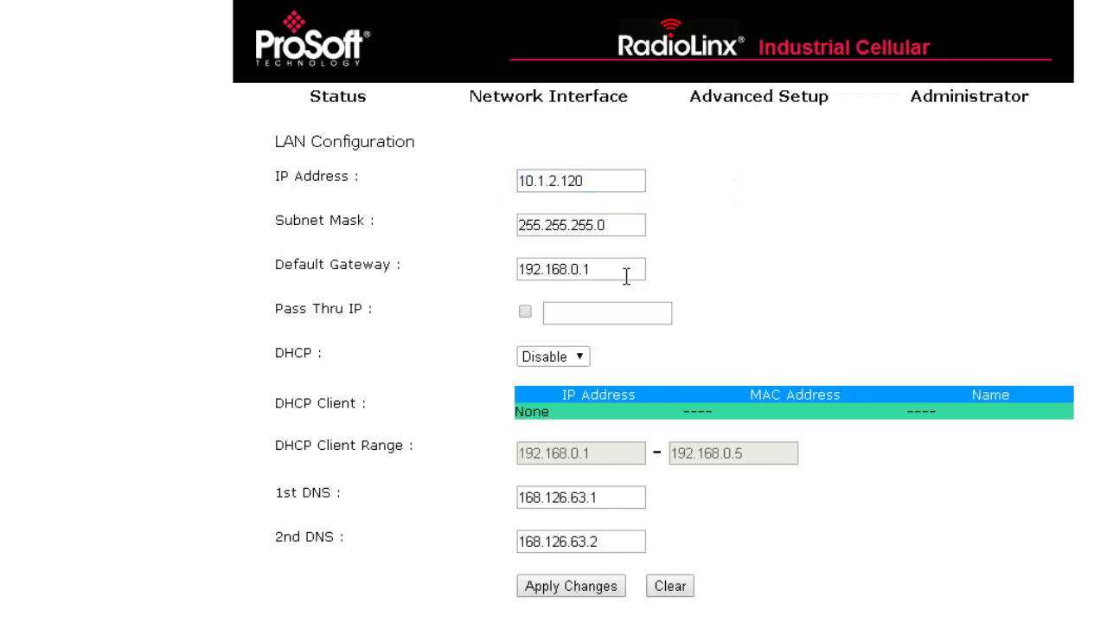
{"action": "left_click_drag", "start_coordinate": [628, 272], "coordinate": [501, 269]}
{"action": "type", "text": "10"}
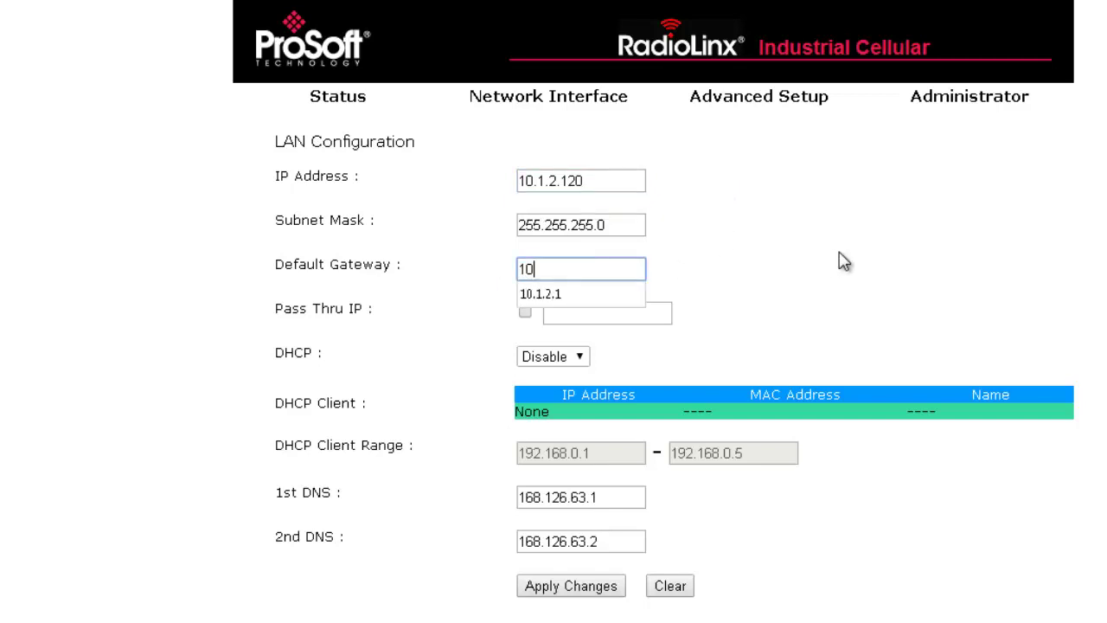
{"action": "type", "text": ".1.2.1"}
{"action": "left_click", "coordinate": [843, 261]}
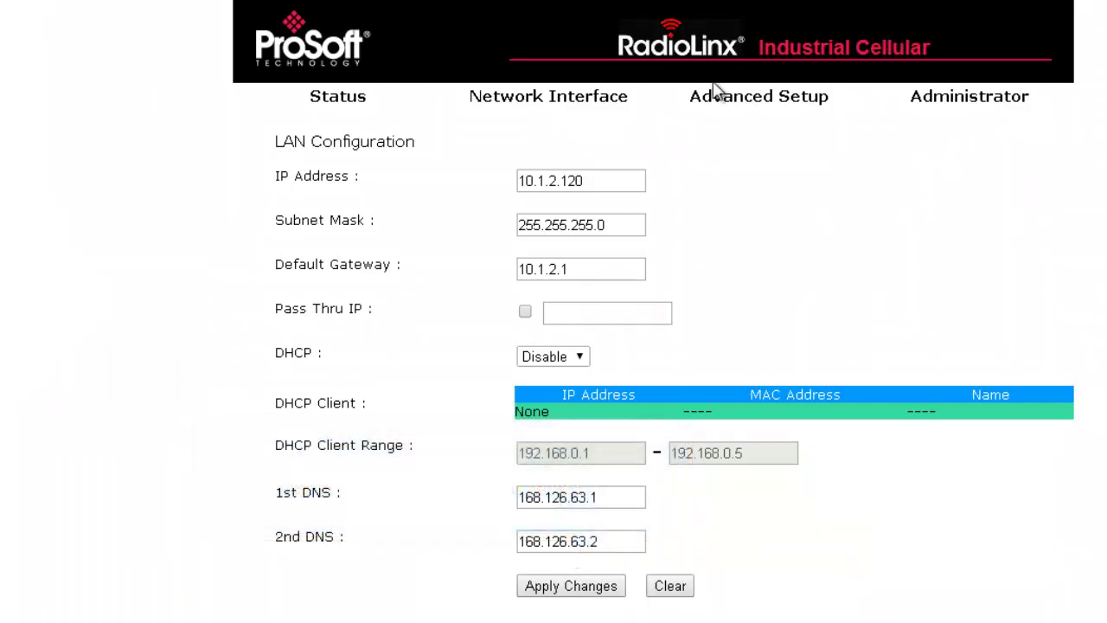
- Configure VPN Tunnel (OpenVPN) as Client with AES-256-CBC and server address 10.1.2.200
{"action": "left_click", "coordinate": [717, 92]}
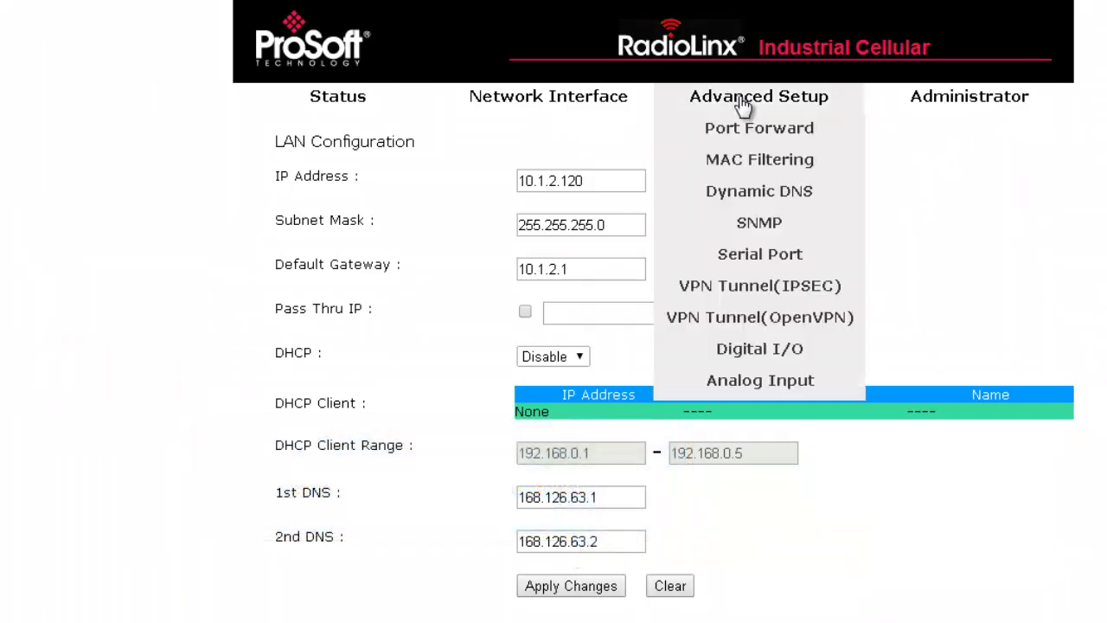
{"action": "left_click", "coordinate": [762, 323]}
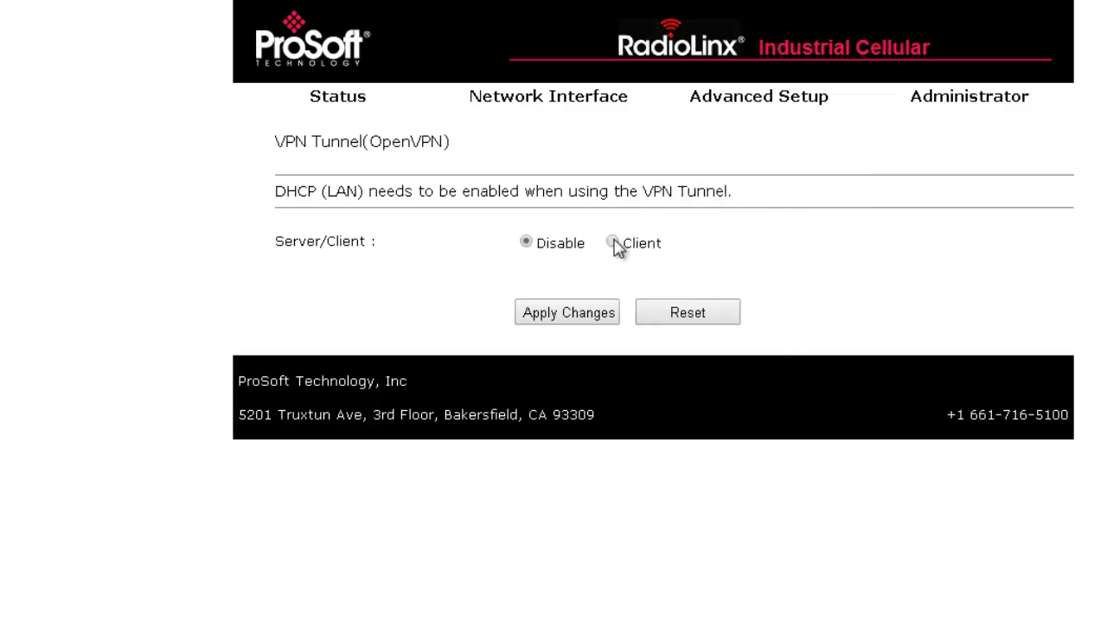
{"action": "left_click", "coordinate": [613, 242]}
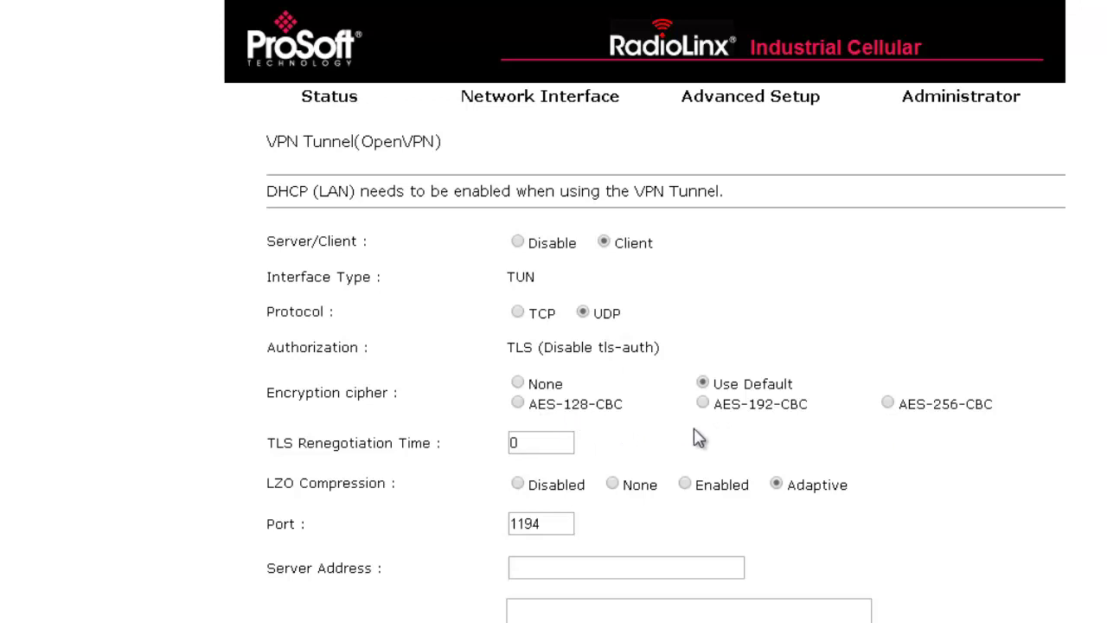
{"action": "left_click", "coordinate": [890, 404]}
{"action": "left_click", "coordinate": [514, 568]}
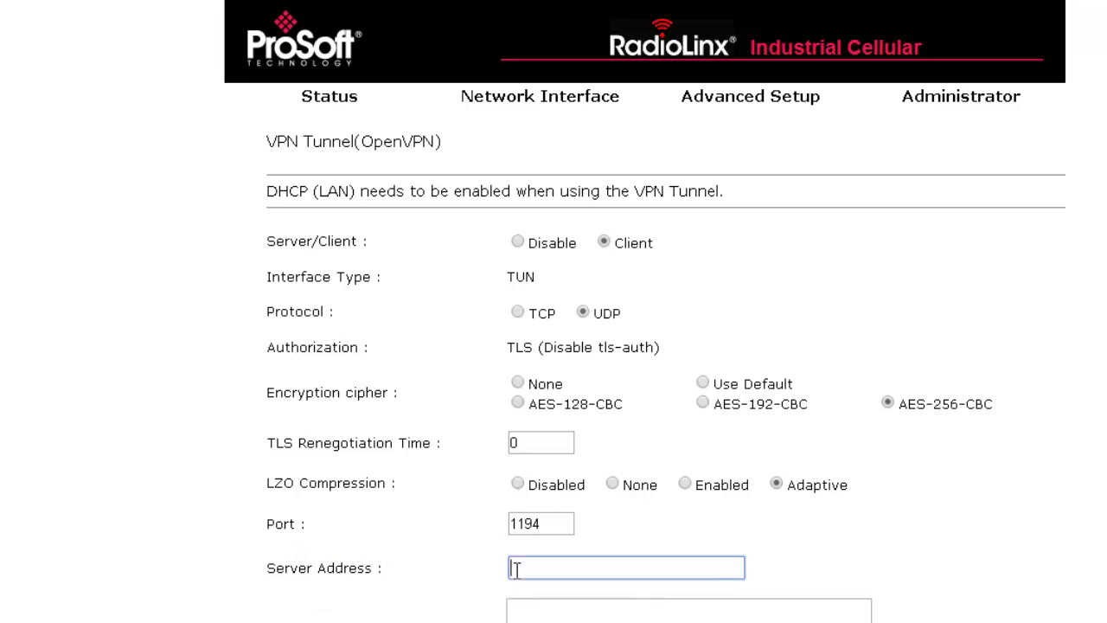
{"action": "type", "text": "10.1.2.200"}
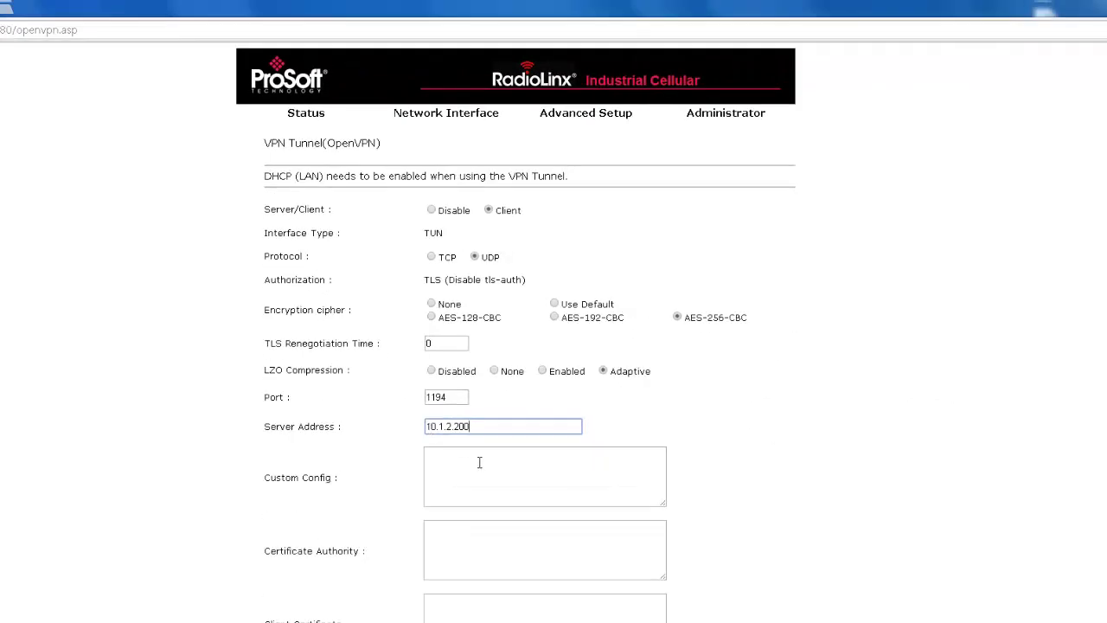
- Shrink the browser and open custom config.pem from the desktop in Notepad
{"action": "left_click", "coordinate": [479, 463]}
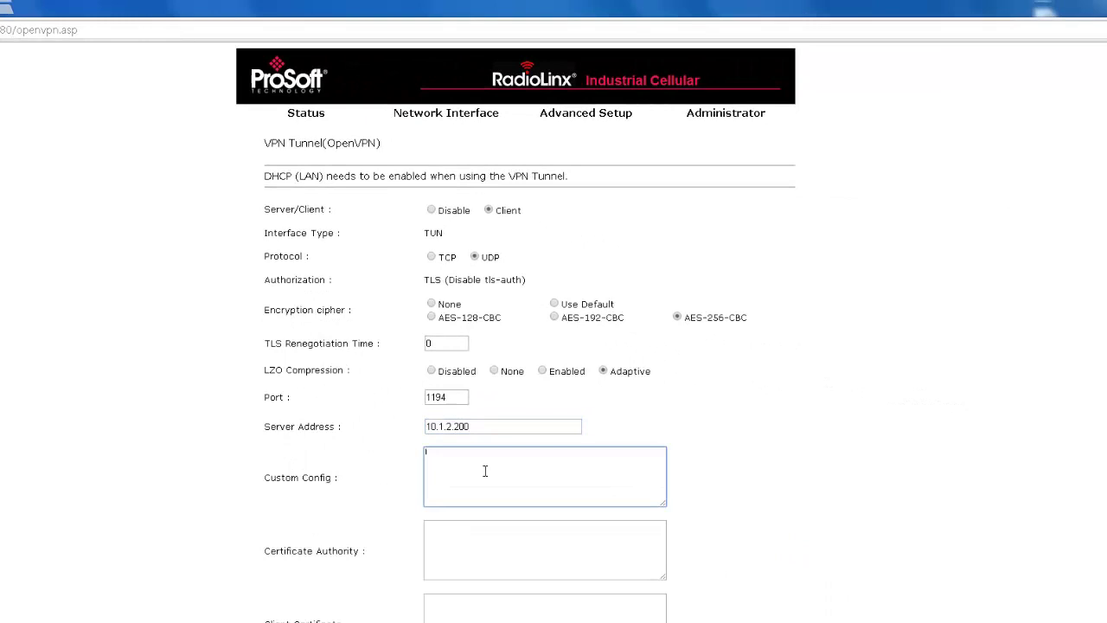
{"action": "scroll", "coordinate": [494, 467], "scroll_direction": "down", "scroll_amount": 3}
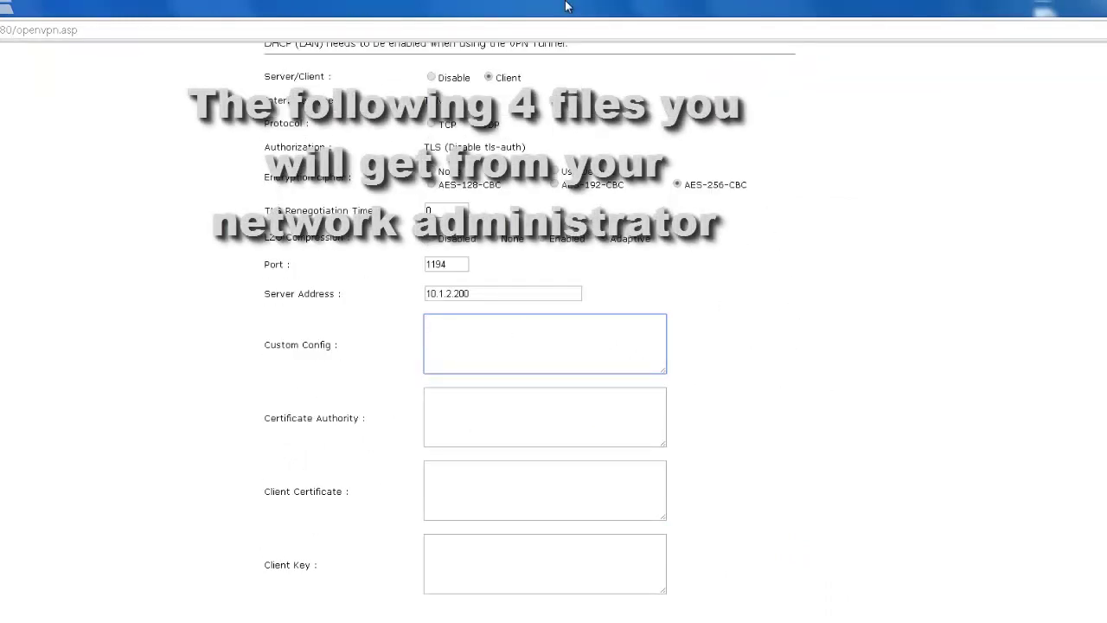
{"action": "left_click_drag", "start_coordinate": [585, 12], "coordinate": [516, 22]}
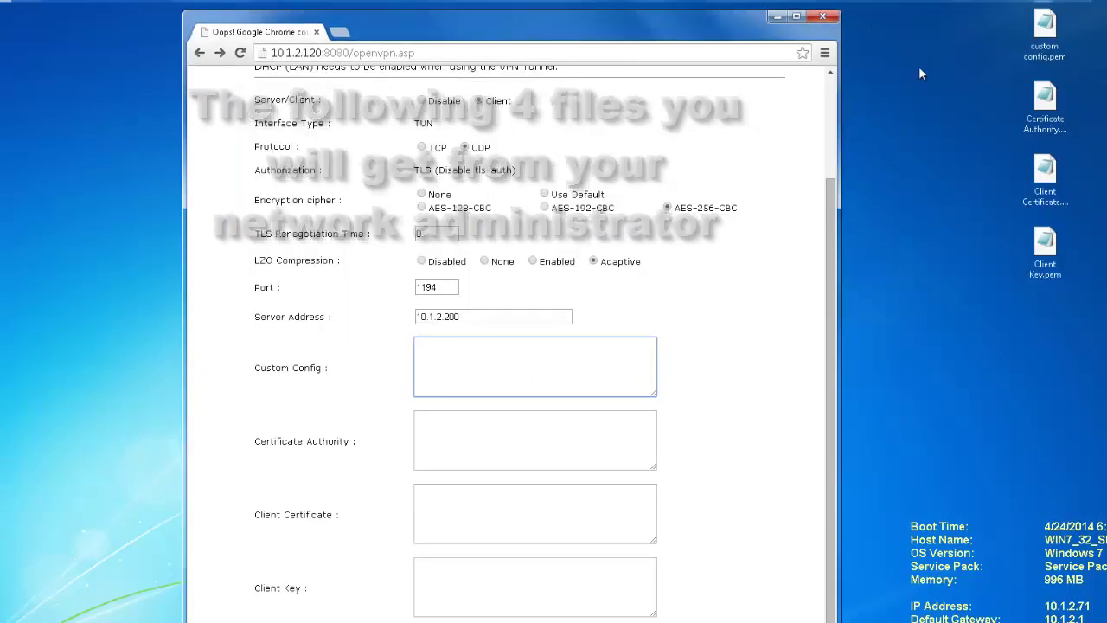
{"action": "left_click", "coordinate": [1053, 30]}
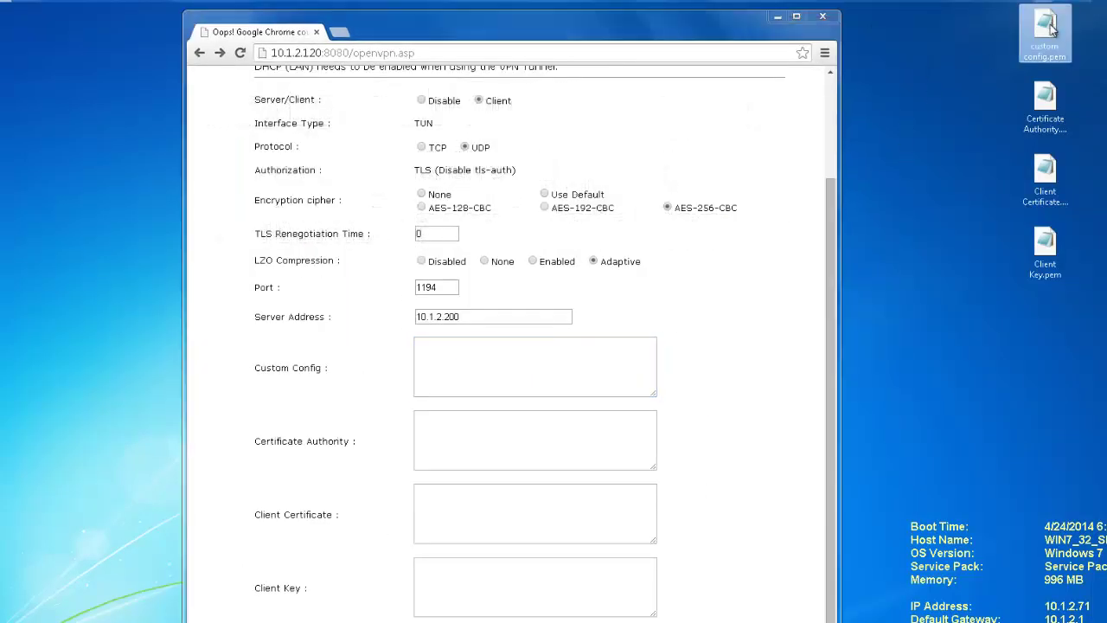
{"action": "double_click", "coordinate": [1053, 30]}
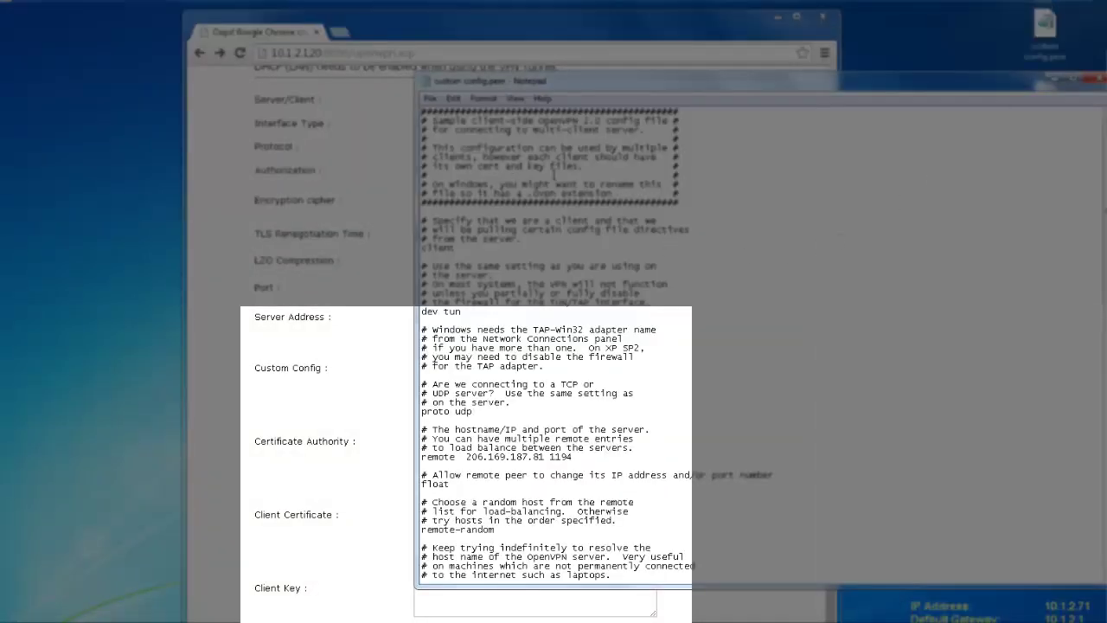
- Scroll through the custom config.pem settings, then close Notepad
{"action": "scroll", "coordinate": [786, 182], "scroll_direction": "down", "scroll_amount": 6}
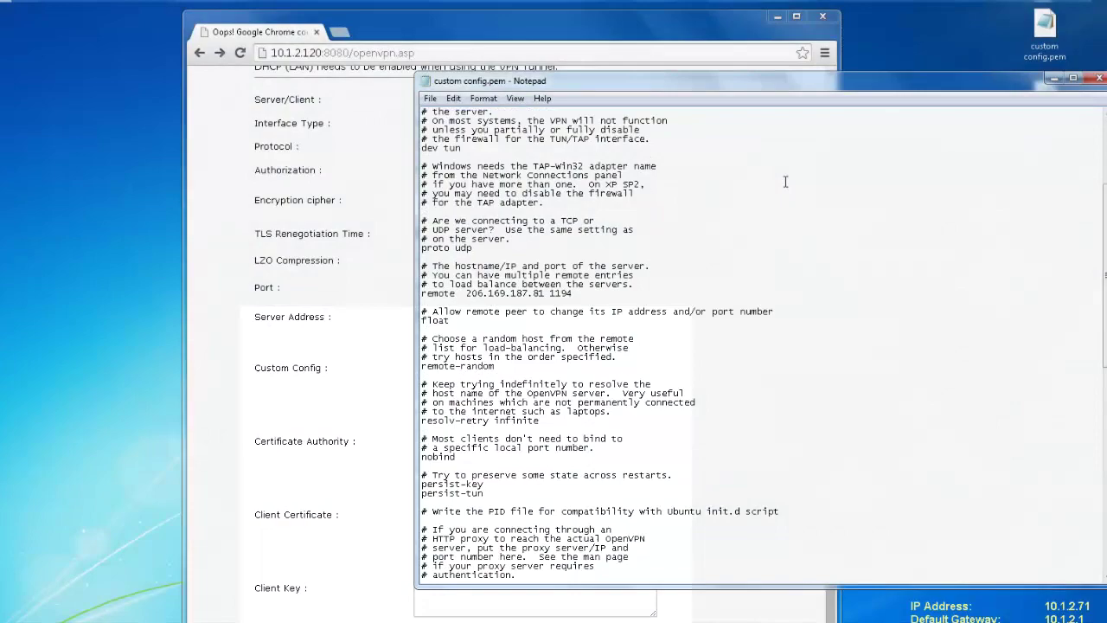
{"action": "scroll", "coordinate": [786, 182], "scroll_direction": "down", "scroll_amount": 14}
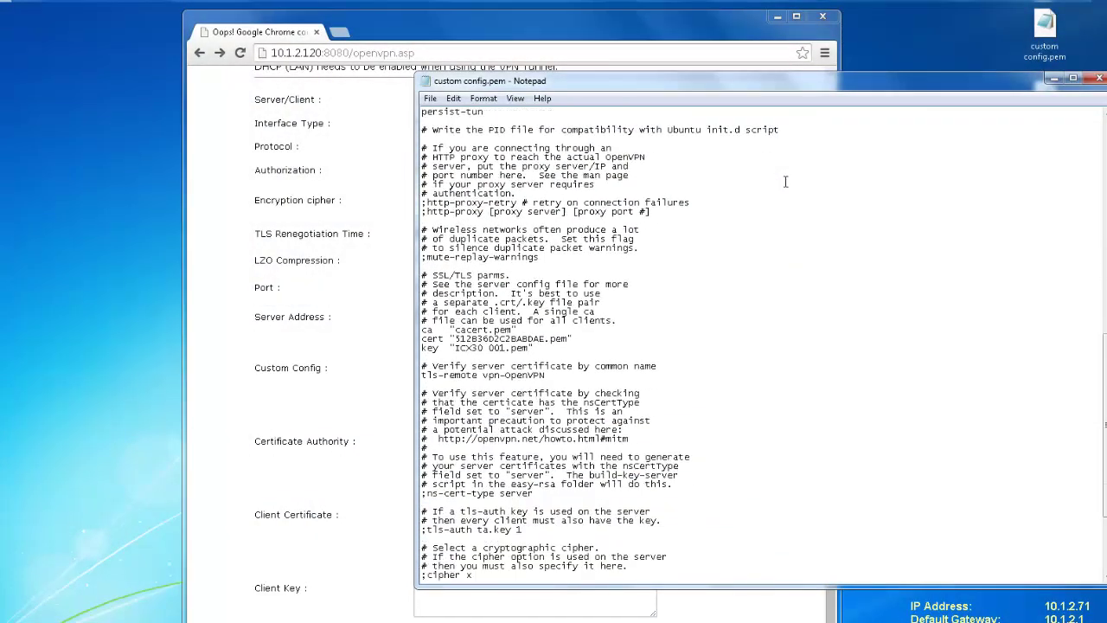
{"action": "scroll", "coordinate": [786, 182], "scroll_direction": "down", "scroll_amount": 5}
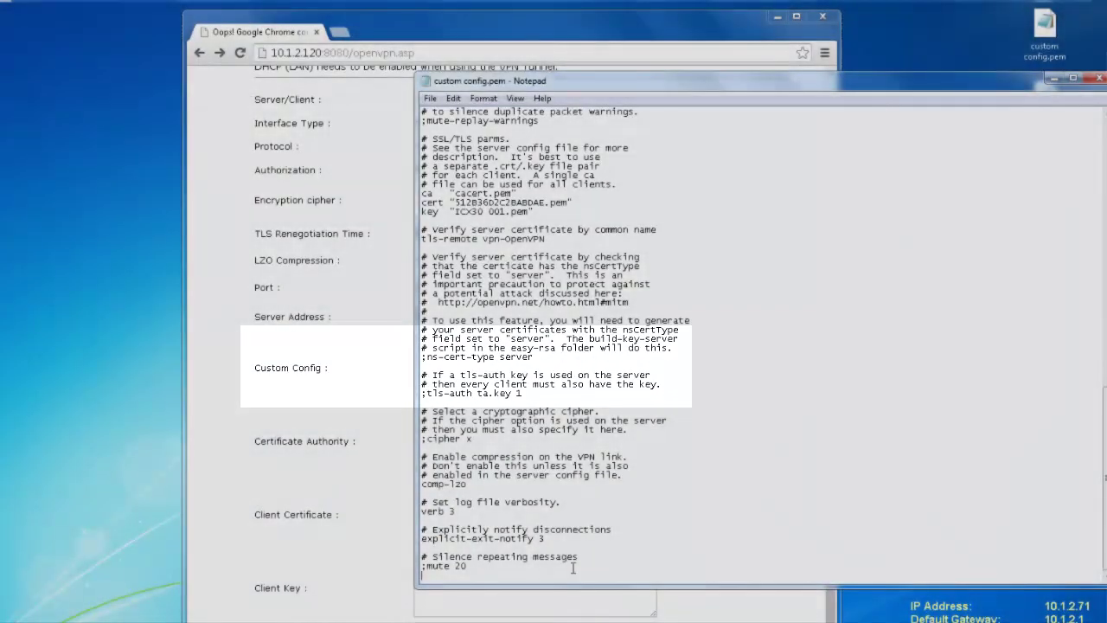
{"action": "left_click_drag", "start_coordinate": [484, 567], "coordinate": [412, 56]}
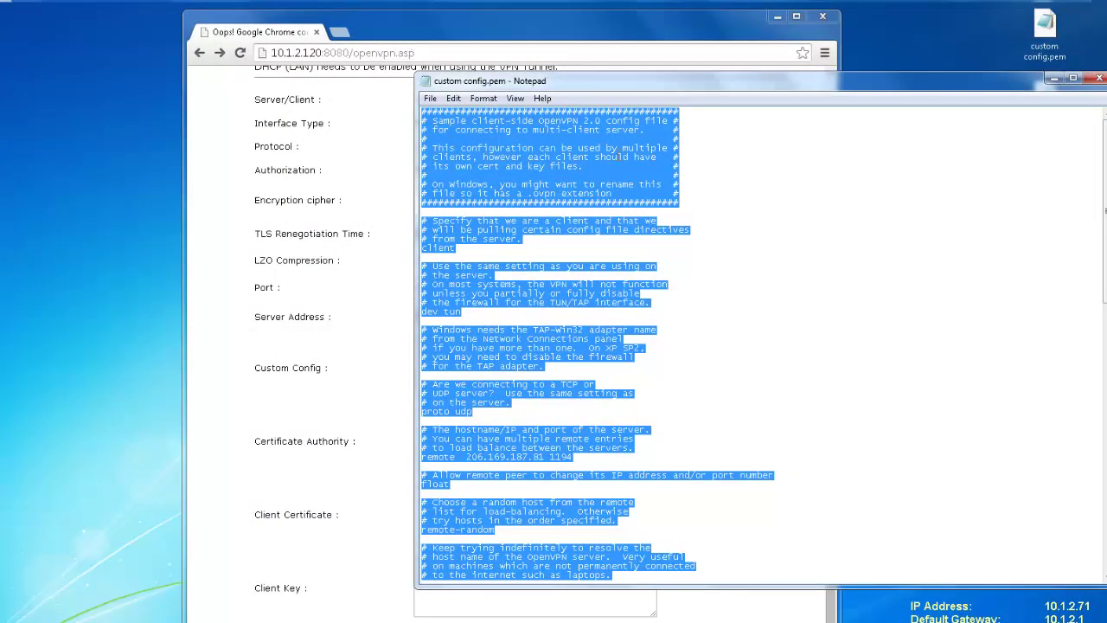
{"action": "left_click", "coordinate": [723, 212]}
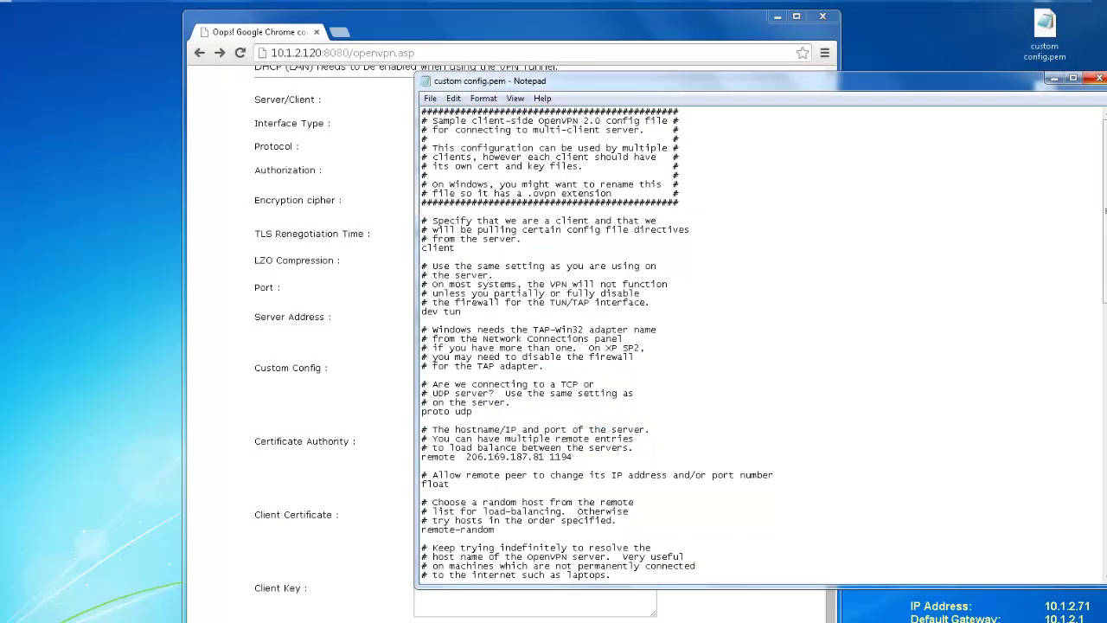
{"action": "left_click", "coordinate": [1098, 79]}
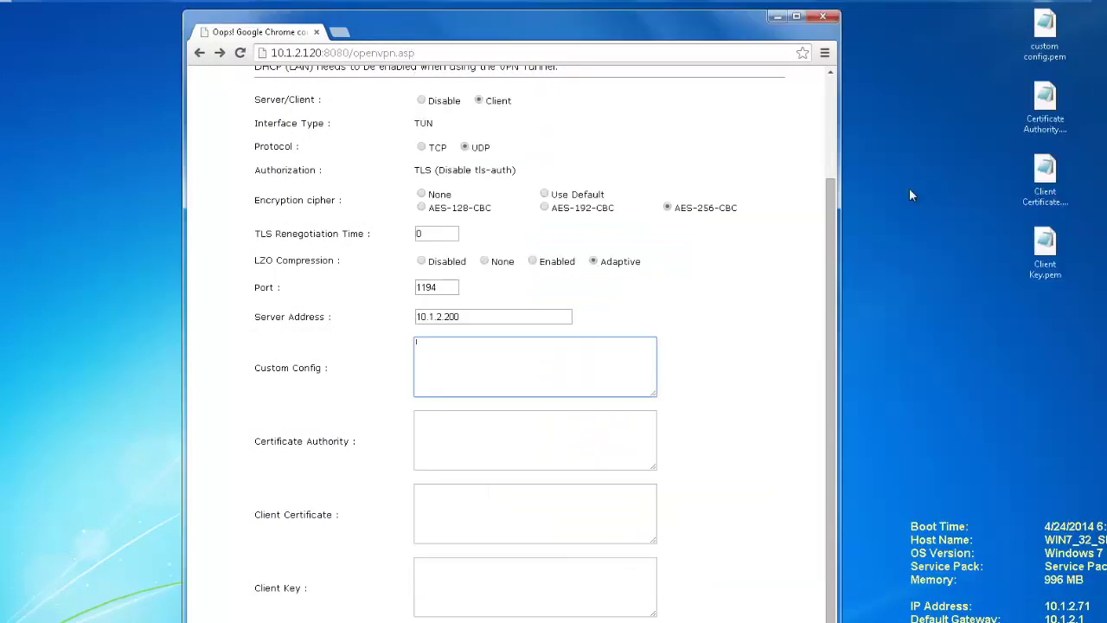
- Paste the text of Certificate Authority.pem into the Certificate Authority box
{"action": "left_click", "coordinate": [606, 425]}
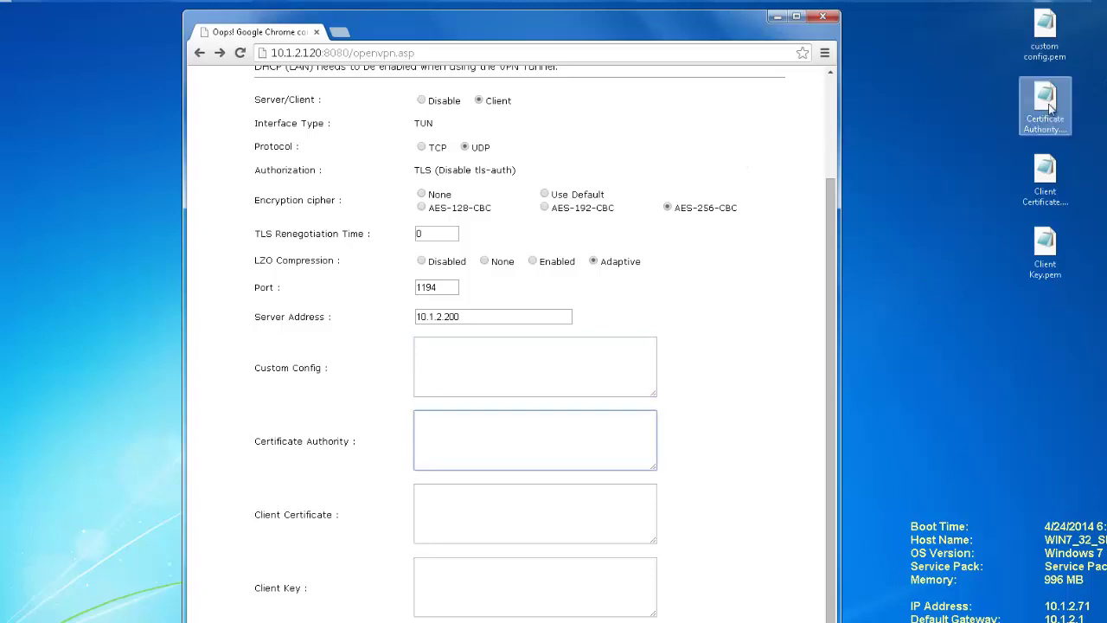
{"action": "double_click", "coordinate": [1049, 106]}
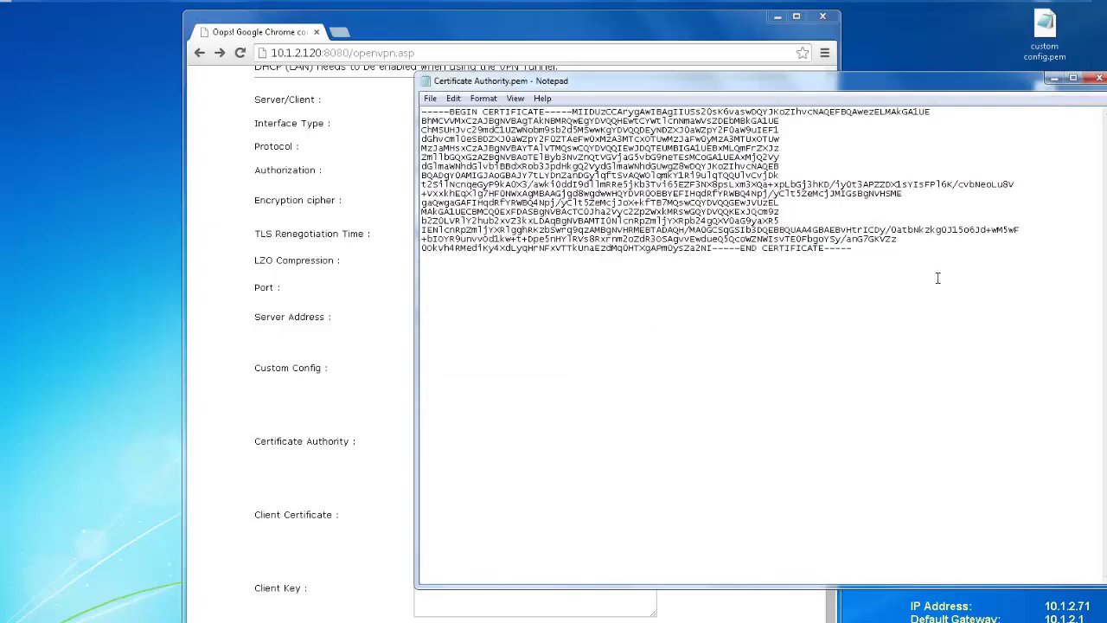
{"action": "left_click_drag", "start_coordinate": [894, 261], "coordinate": [412, 102]}
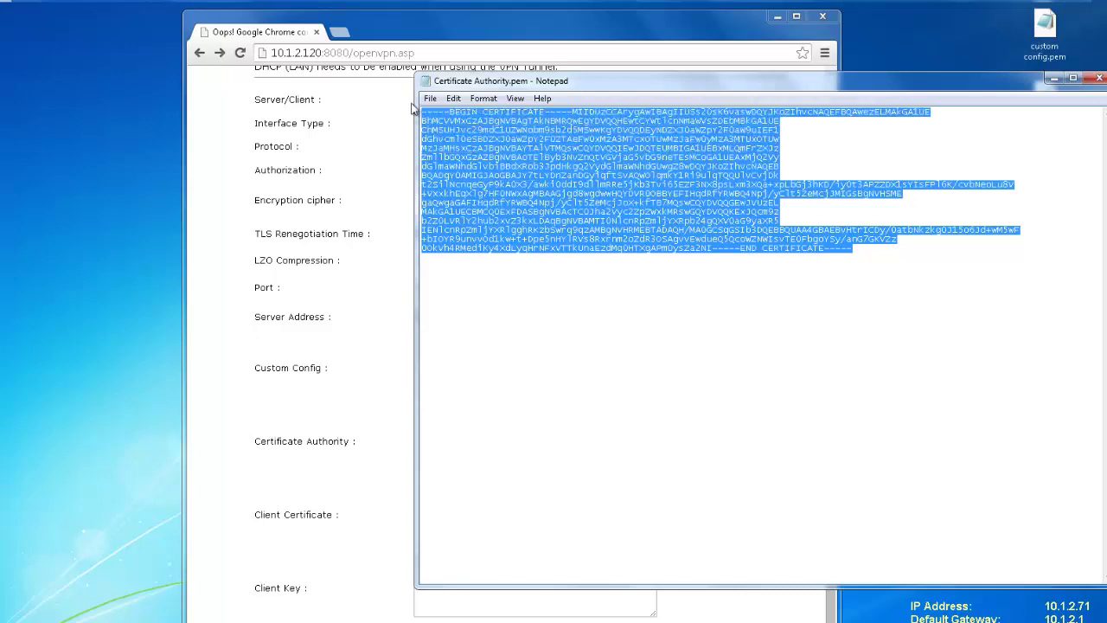
{"action": "left_click", "coordinate": [368, 267]}
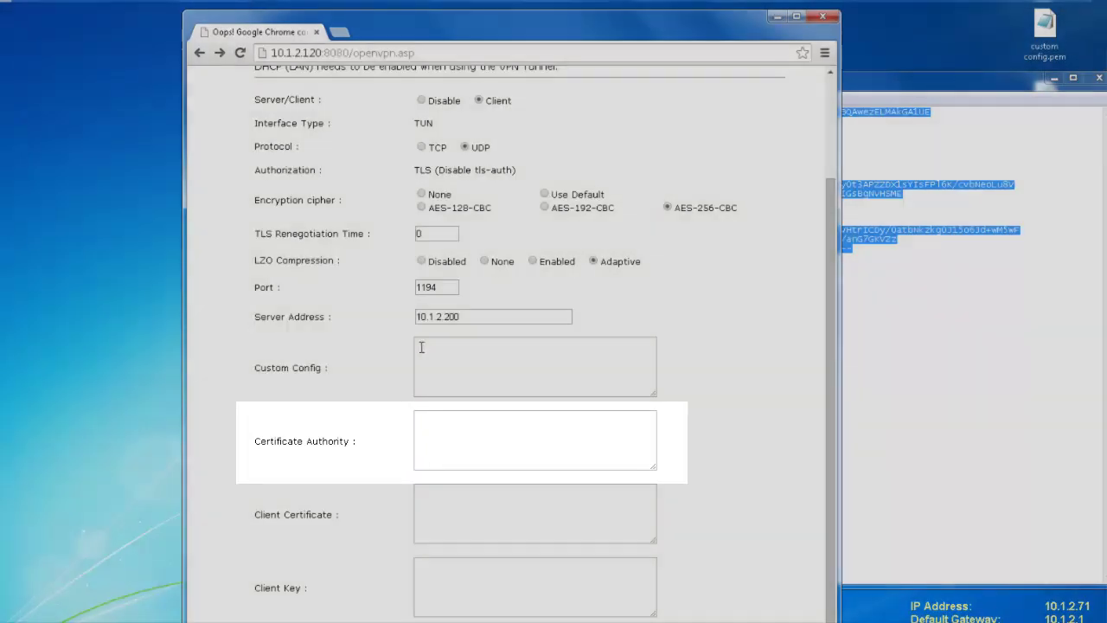
{"action": "left_click", "coordinate": [428, 439]}
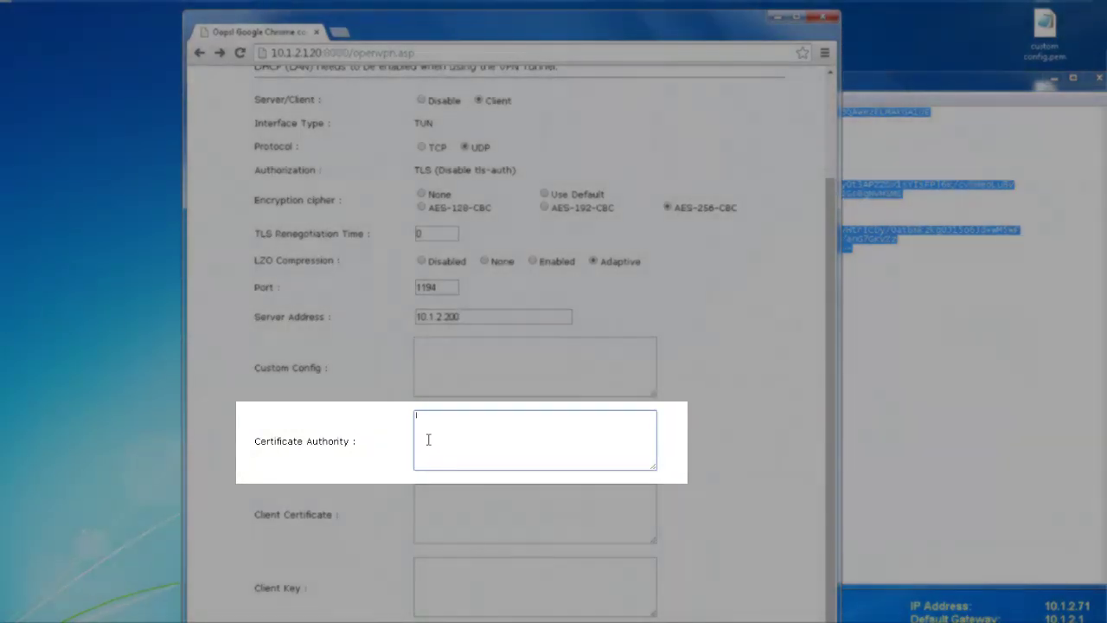
{"action": "key", "text": "ctrl+v"}
{"action": "left_click", "coordinate": [729, 448]}
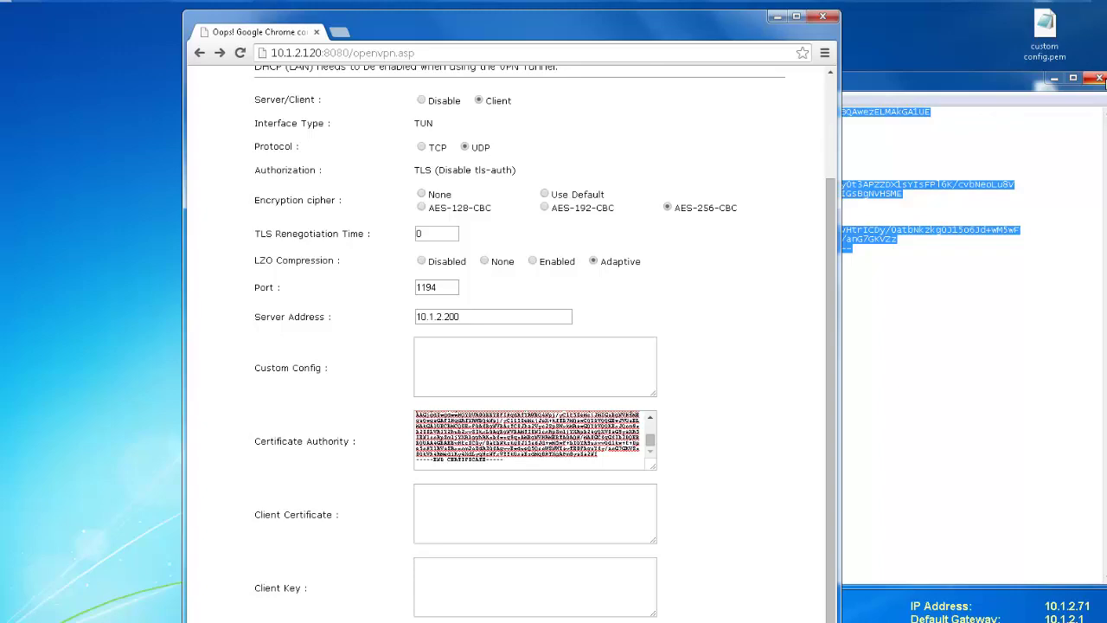
{"action": "left_click", "coordinate": [1099, 78]}
- Paste the text of Client Certificate.pem into the Client Certificate box
{"action": "left_click", "coordinate": [1048, 179]}
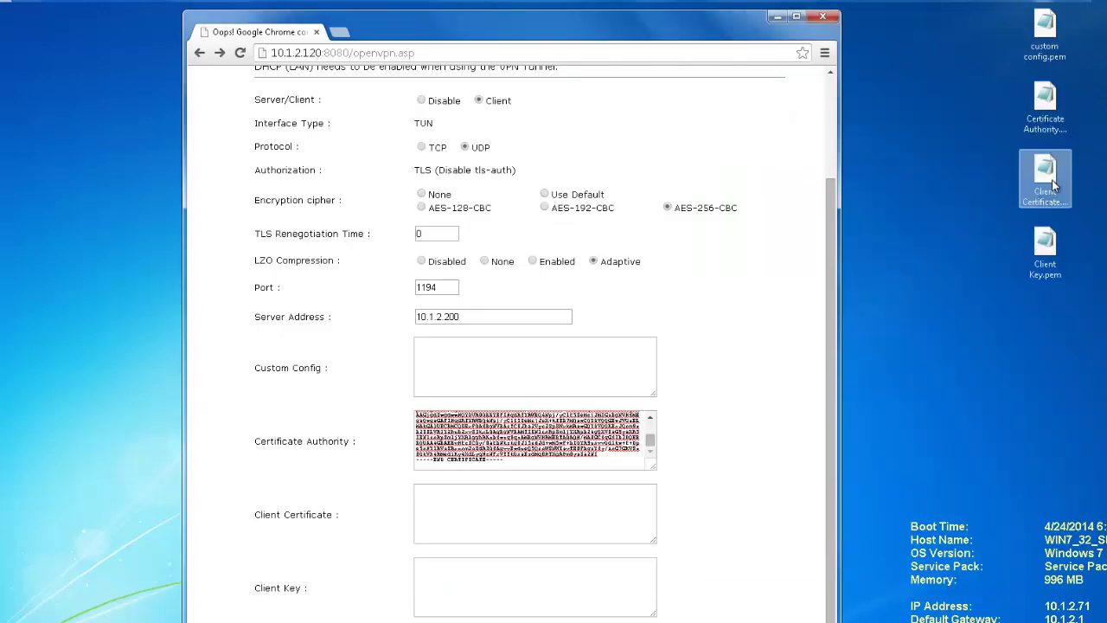
{"action": "double_click", "coordinate": [1053, 184]}
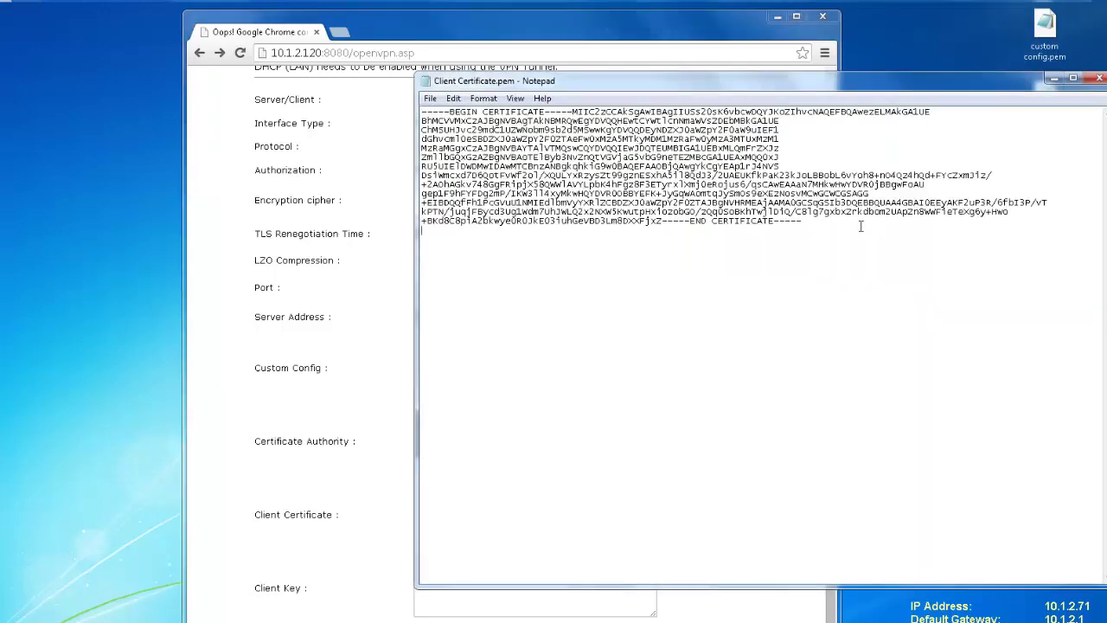
{"action": "left_click_drag", "start_coordinate": [861, 227], "coordinate": [412, 108]}
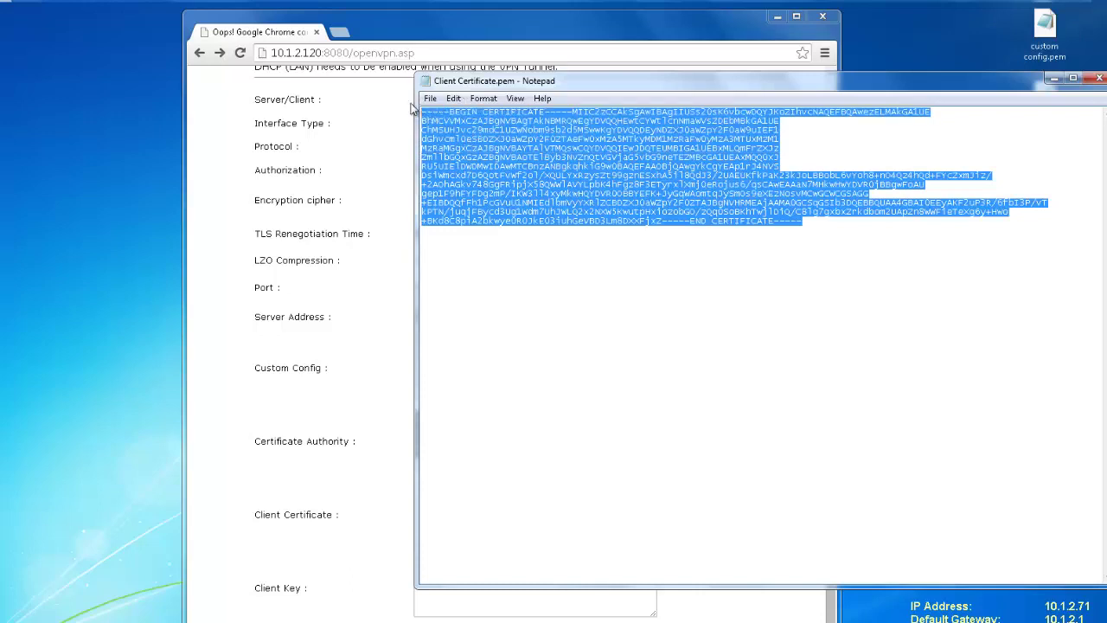
{"action": "left_click", "coordinate": [382, 373]}
{"action": "left_click", "coordinate": [466, 511]}
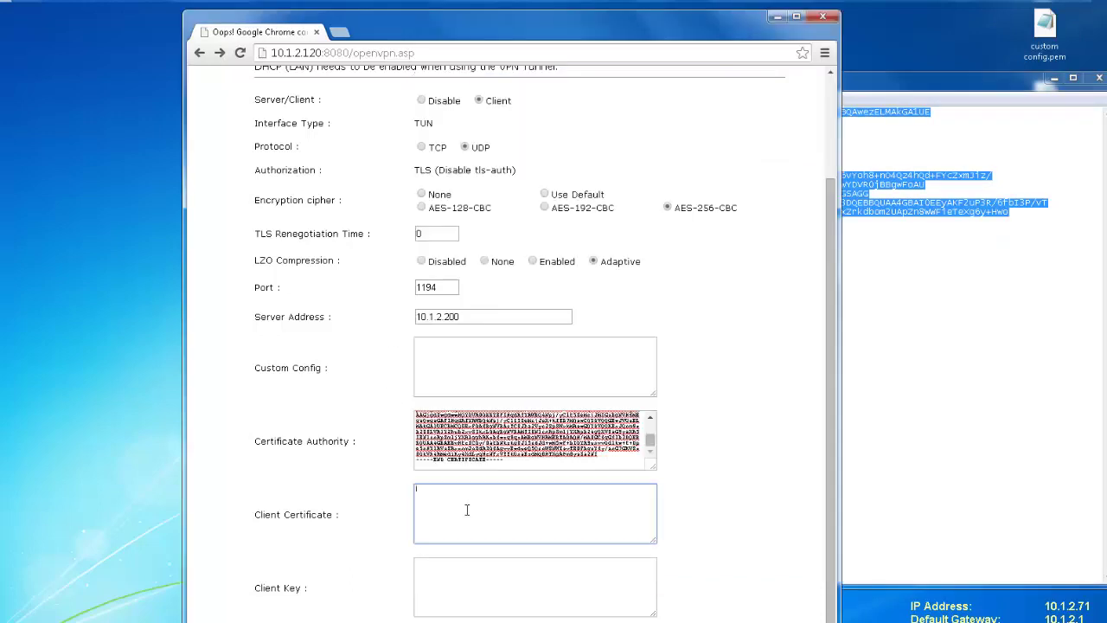
{"action": "key", "text": "ctrl+v"}
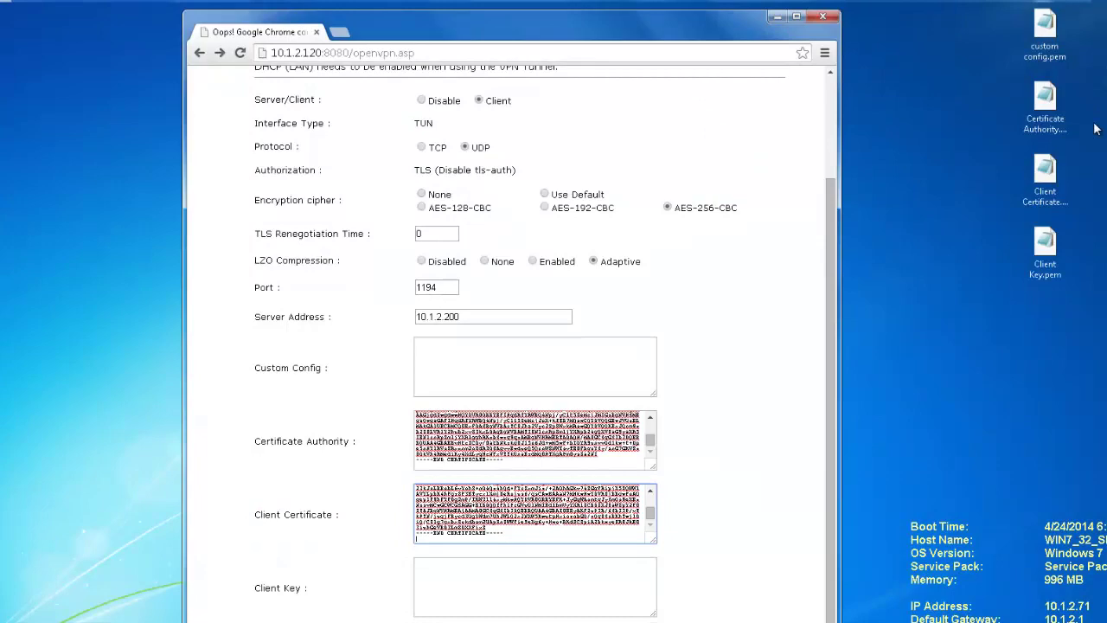
- Copy the private key from Client Key.pem into the Client Key field
{"action": "left_click", "coordinate": [1050, 245]}
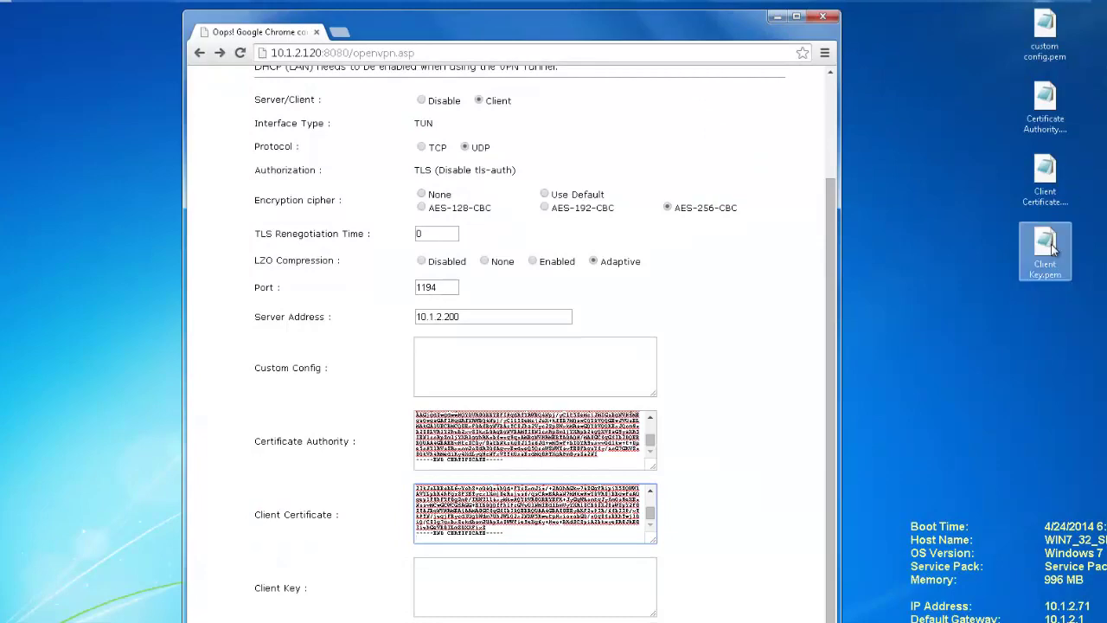
{"action": "double_click", "coordinate": [1053, 248]}
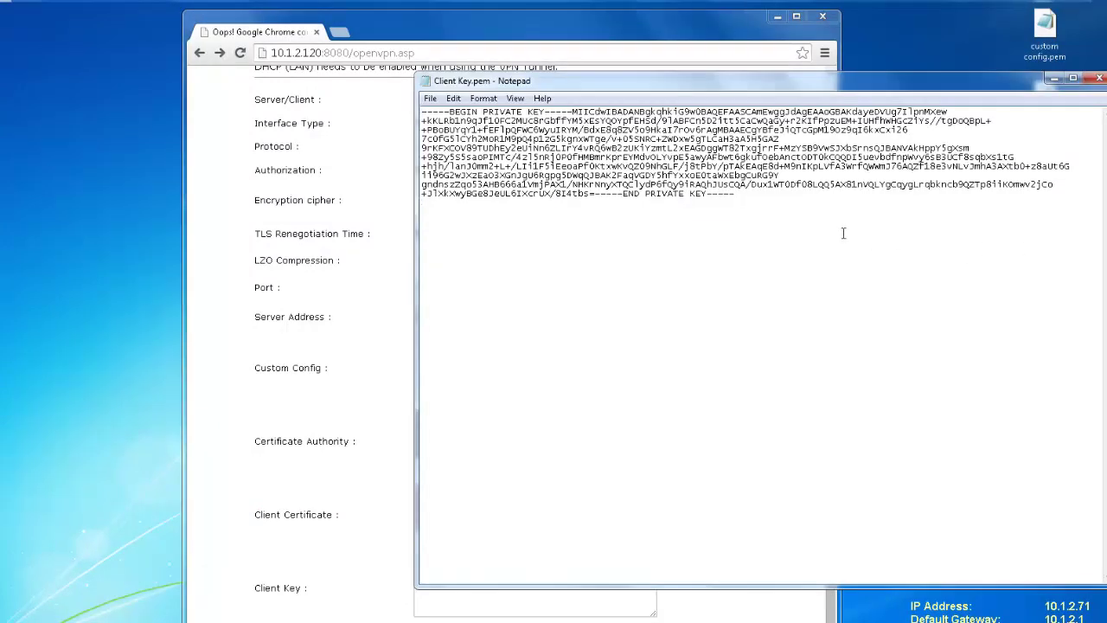
{"action": "left_click_drag", "start_coordinate": [843, 232], "coordinate": [409, 98]}
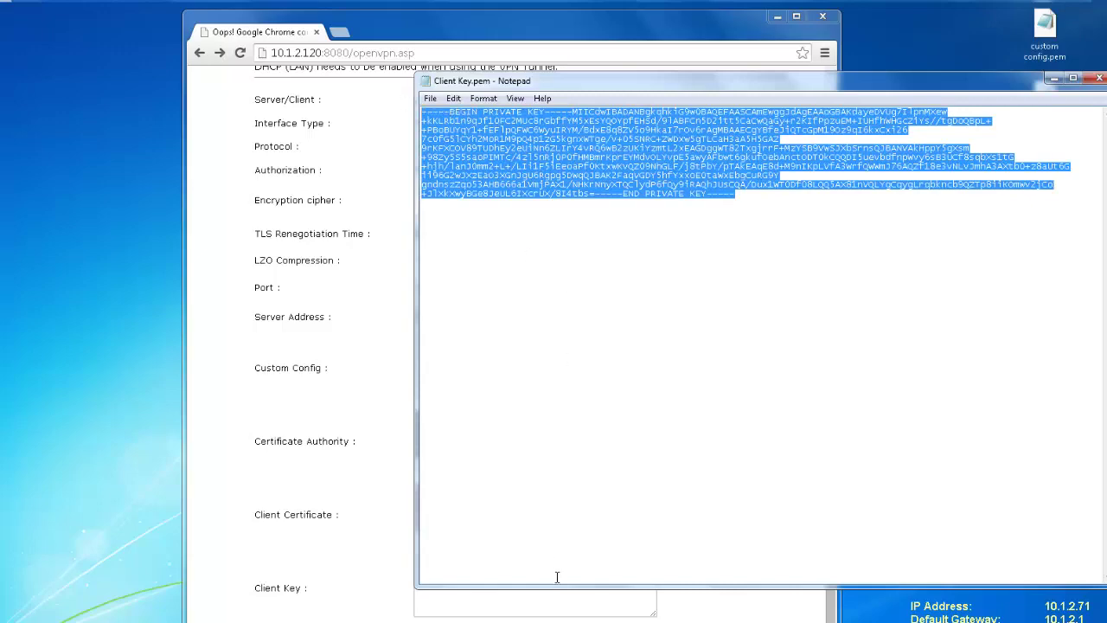
{"action": "left_click", "coordinate": [573, 606]}
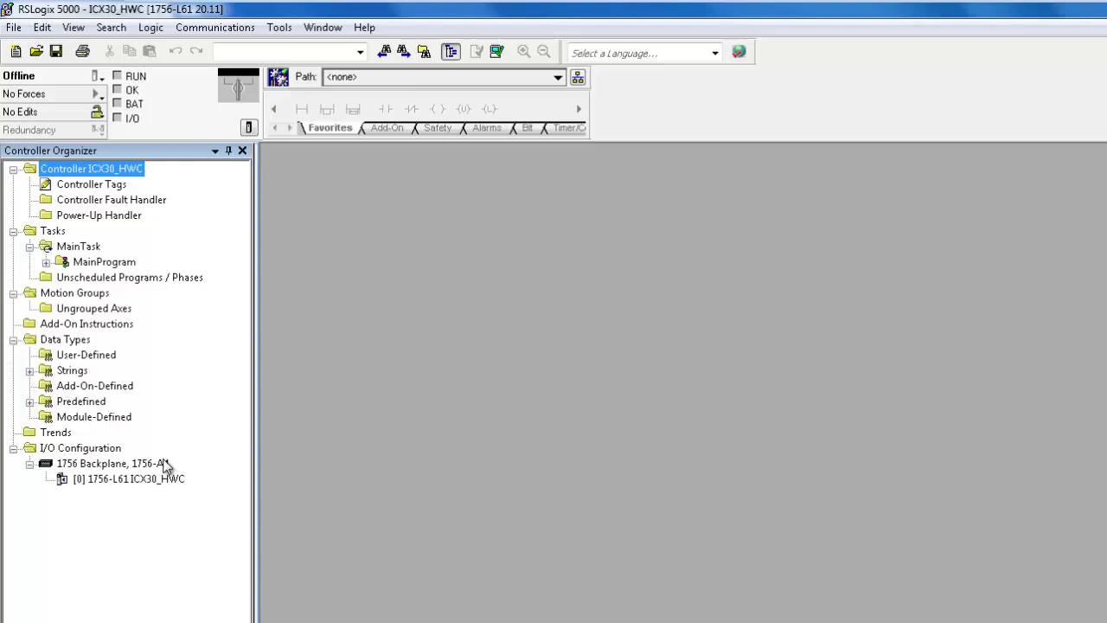
- Add a 1756-ENBT communication module to the backplane, named ENBT with IP 10.1.2.36
{"action": "left_click", "coordinate": [165, 465]}
{"action": "right_click", "coordinate": [165, 465]}
{"action": "left_click", "coordinate": [180, 468]}
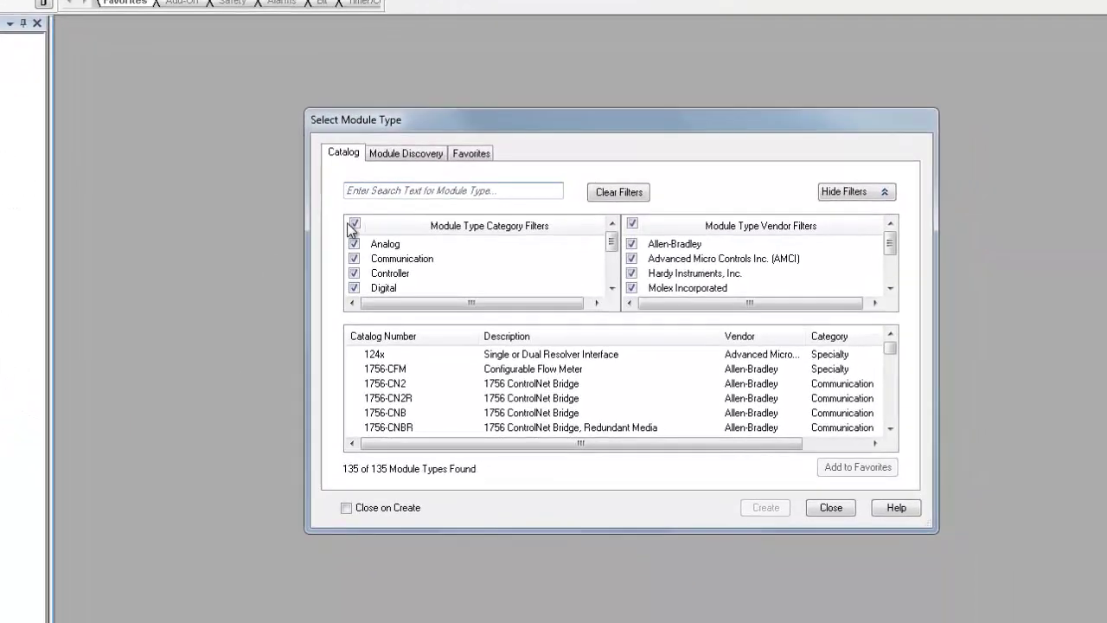
{"action": "left_click", "coordinate": [355, 224]}
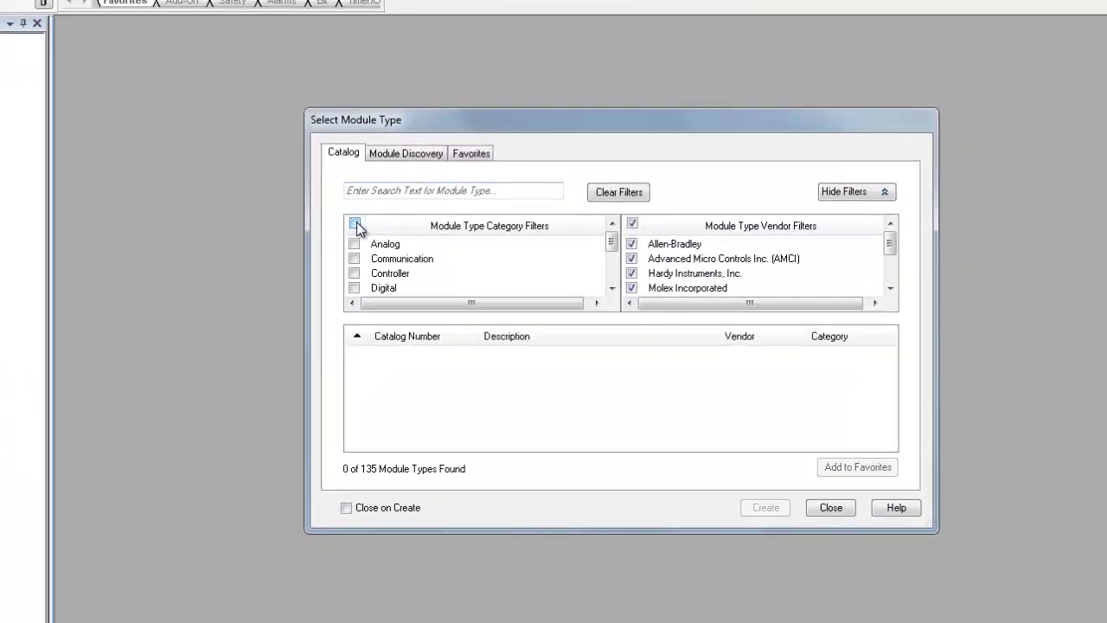
{"action": "left_click", "coordinate": [354, 260]}
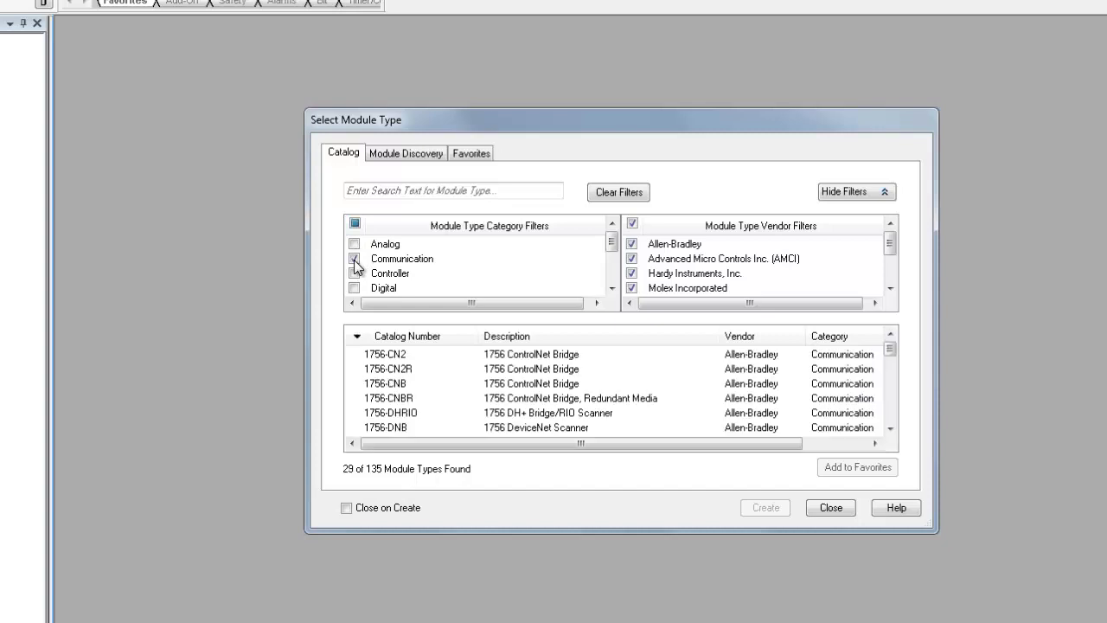
{"action": "left_click", "coordinate": [439, 369]}
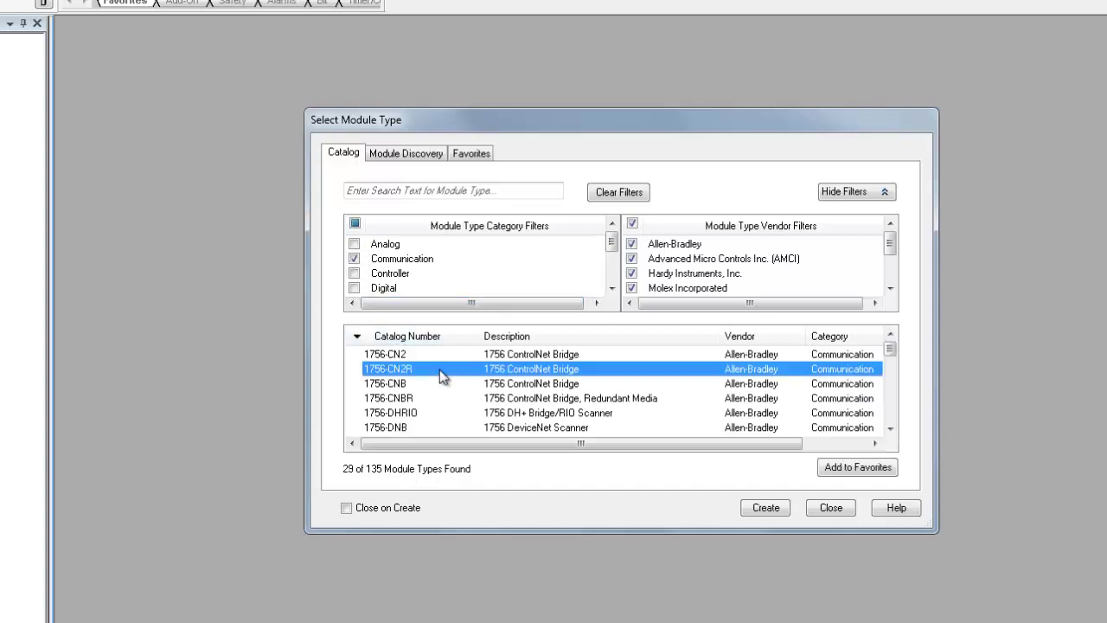
{"action": "scroll", "coordinate": [439, 369], "scroll_direction": "down", "scroll_amount": 2}
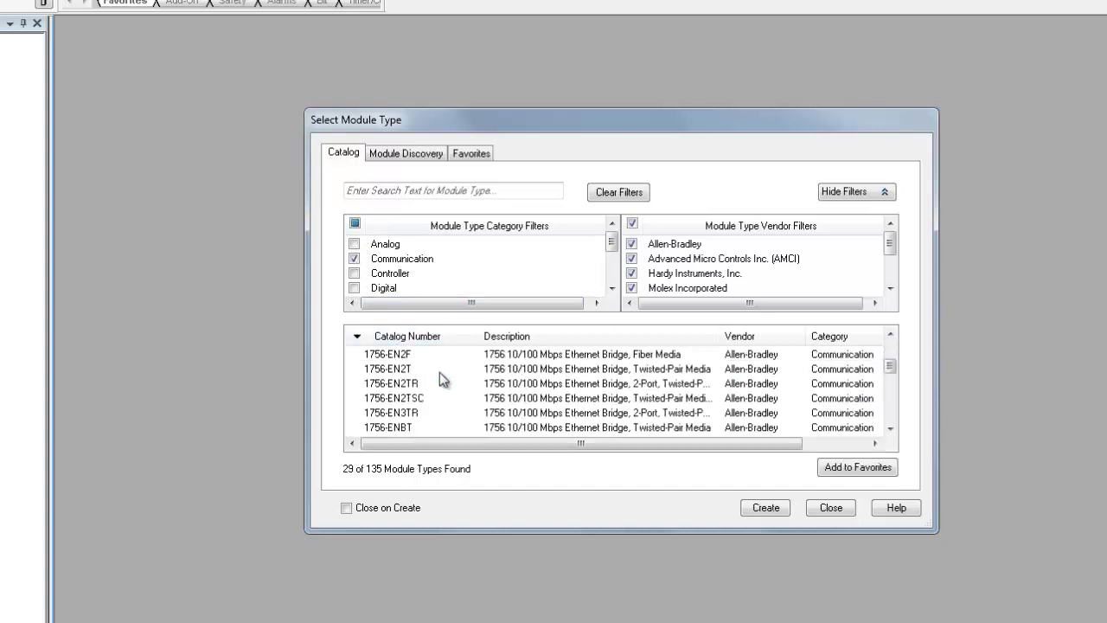
{"action": "left_click", "coordinate": [400, 427]}
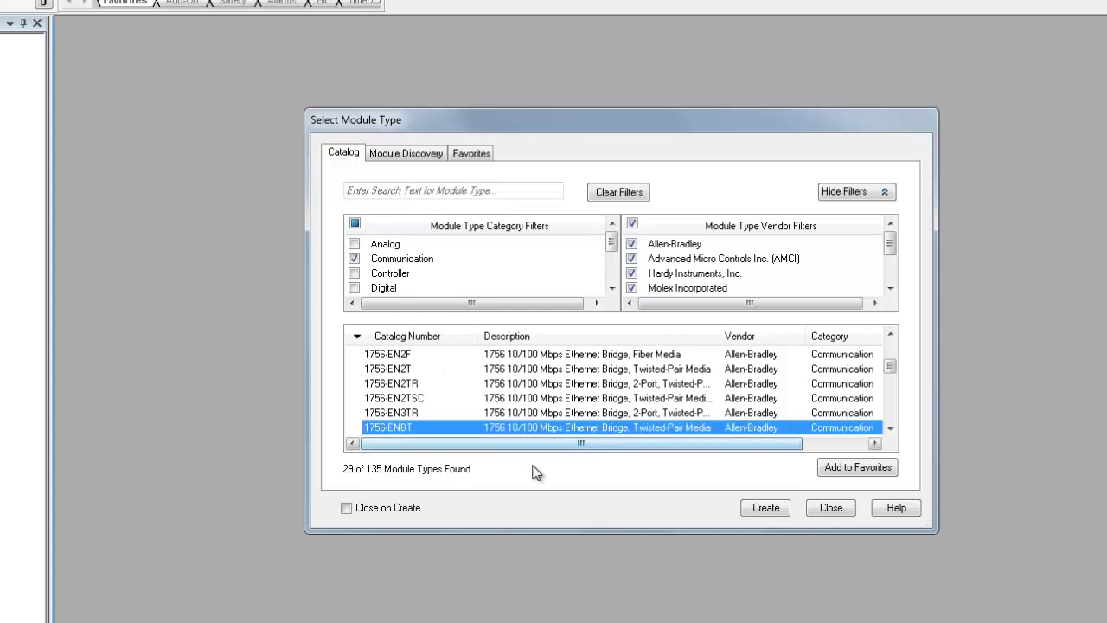
{"action": "left_click", "coordinate": [750, 508]}
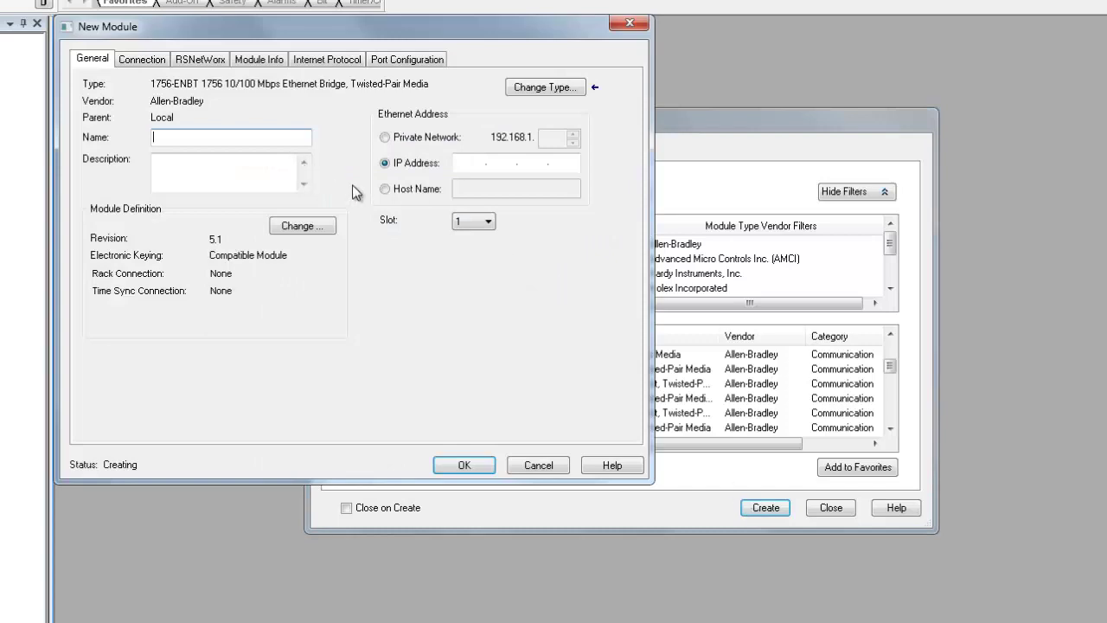
{"action": "type", "text": "ENBT1"}
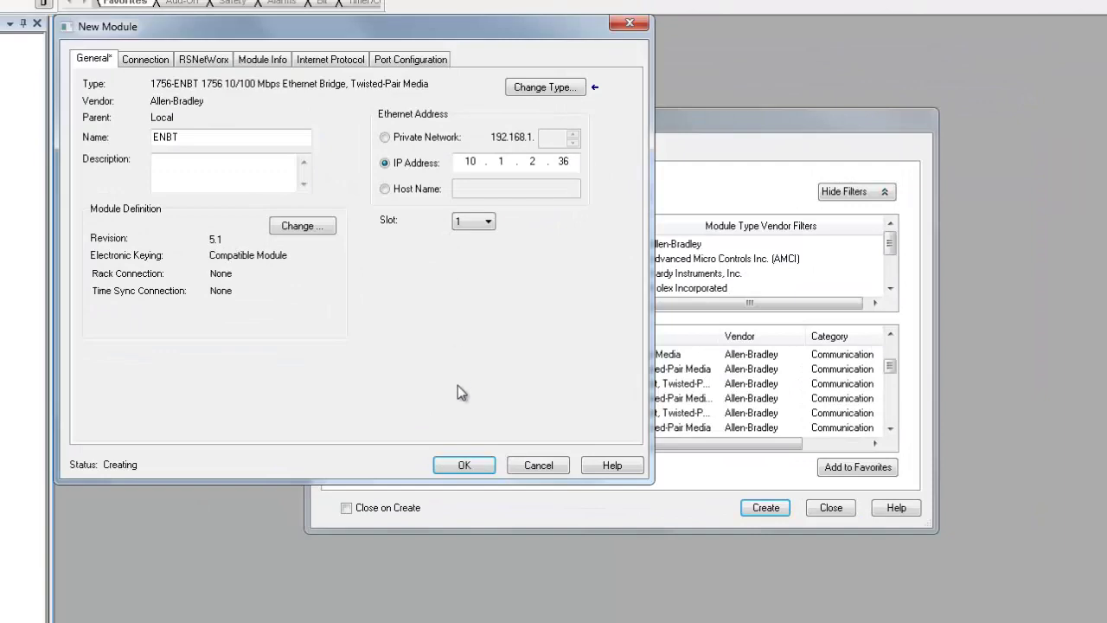
{"action": "left_click", "coordinate": [467, 465]}
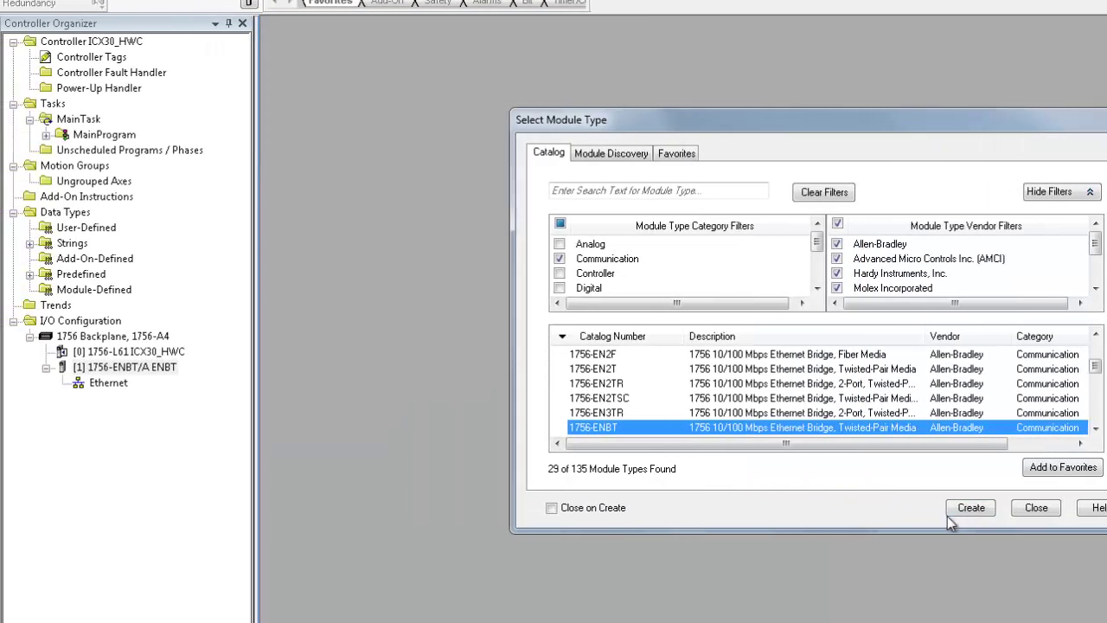
- Create a generic ETHERNET-BRIDGE module on the ENBT's Ethernet network
{"action": "left_click", "coordinate": [1030, 512]}
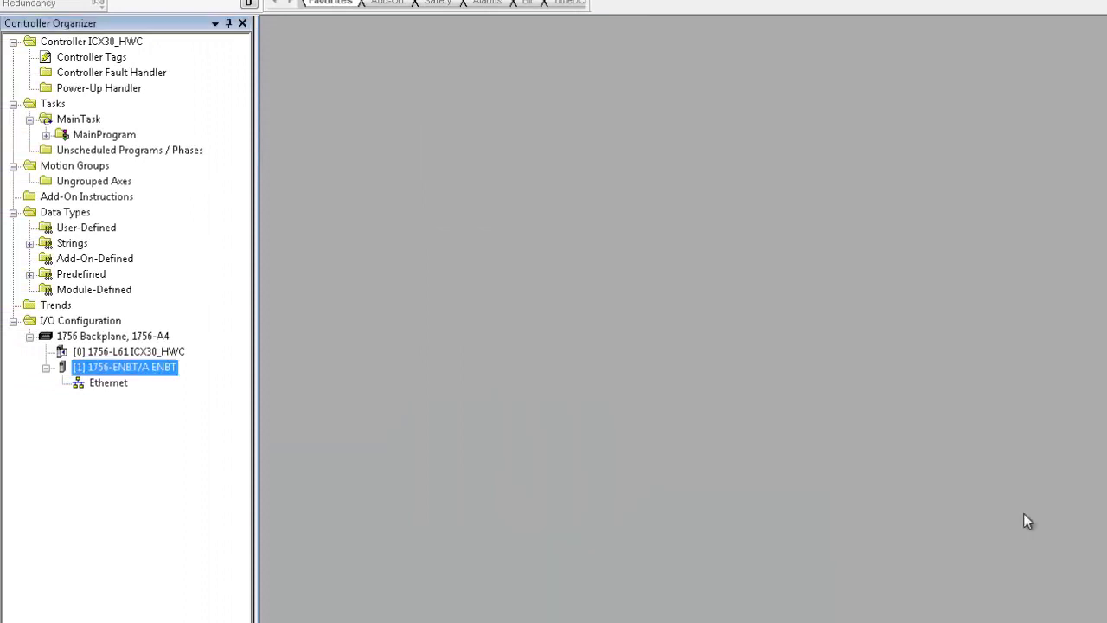
{"action": "right_click", "coordinate": [106, 383]}
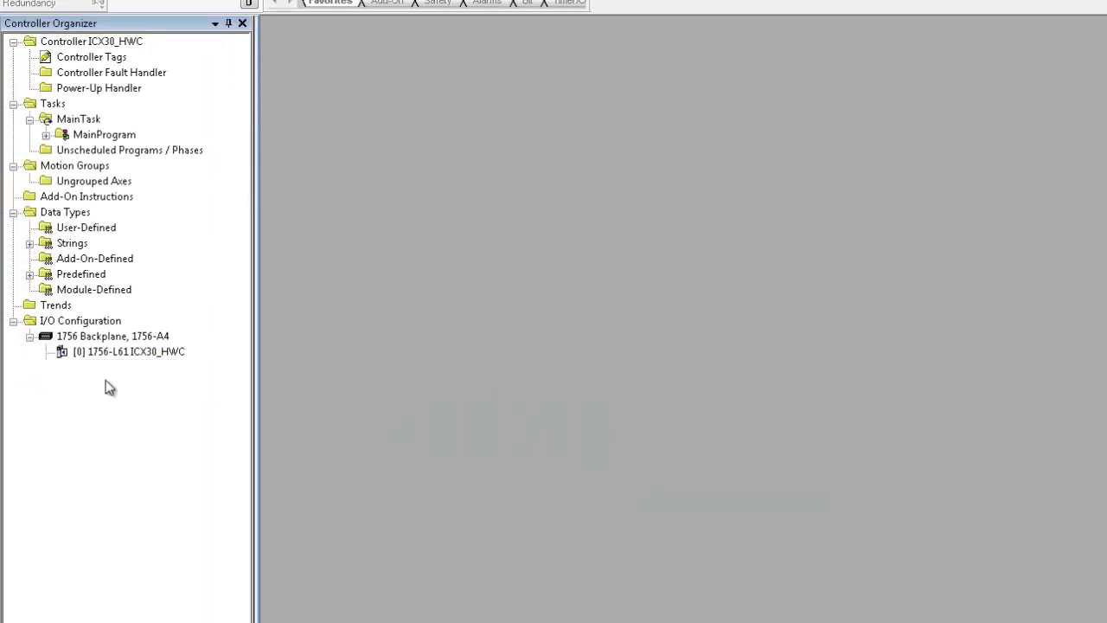
{"action": "left_click", "coordinate": [130, 391]}
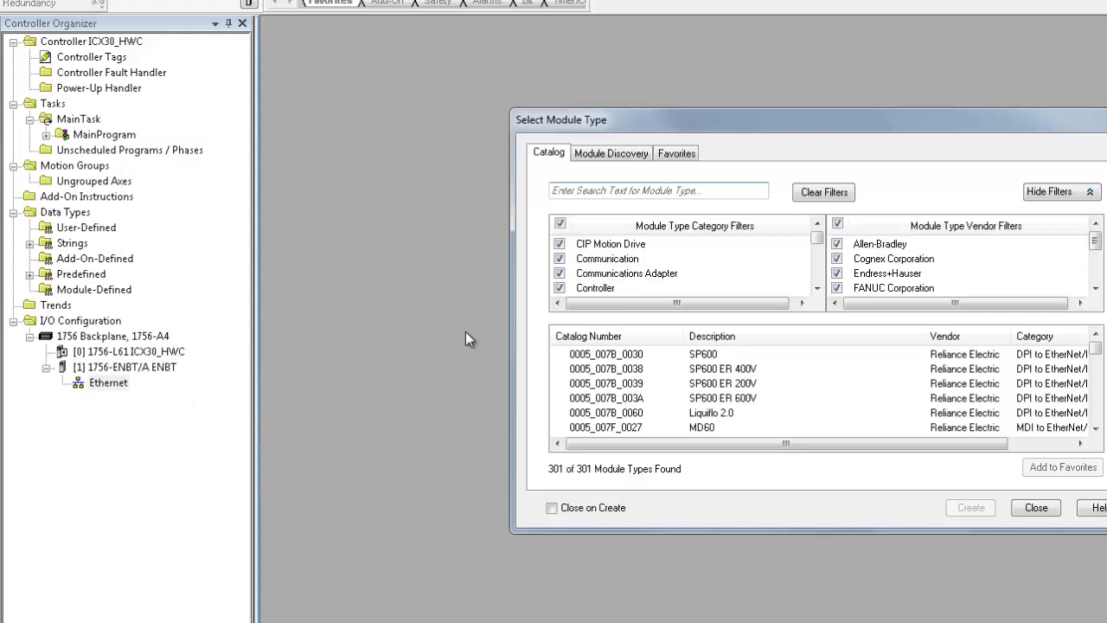
{"action": "left_click", "coordinate": [560, 223]}
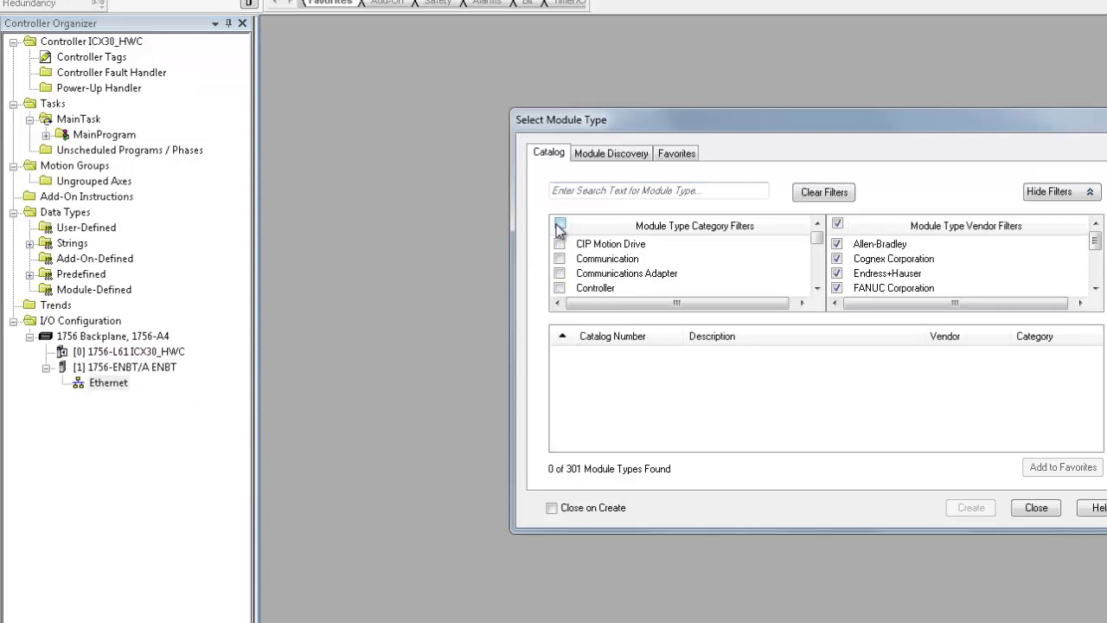
{"action": "left_click", "coordinate": [560, 259]}
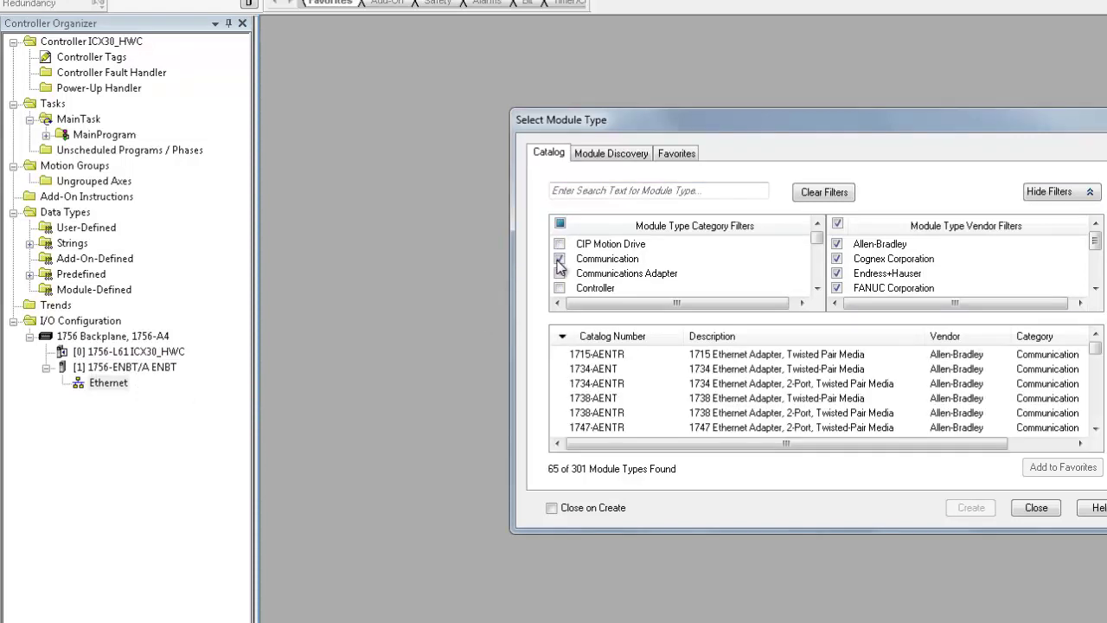
{"action": "left_click", "coordinate": [671, 376]}
{"action": "scroll", "coordinate": [671, 375], "scroll_direction": "down", "scroll_amount": 10}
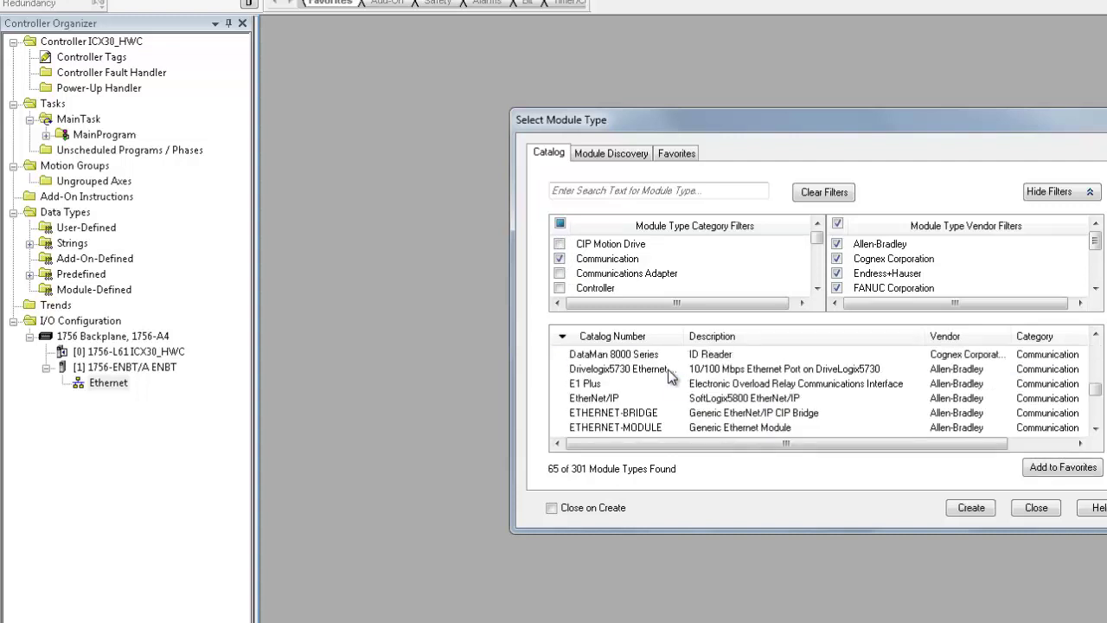
{"action": "left_click", "coordinate": [672, 372]}
{"action": "left_click", "coordinate": [969, 507]}
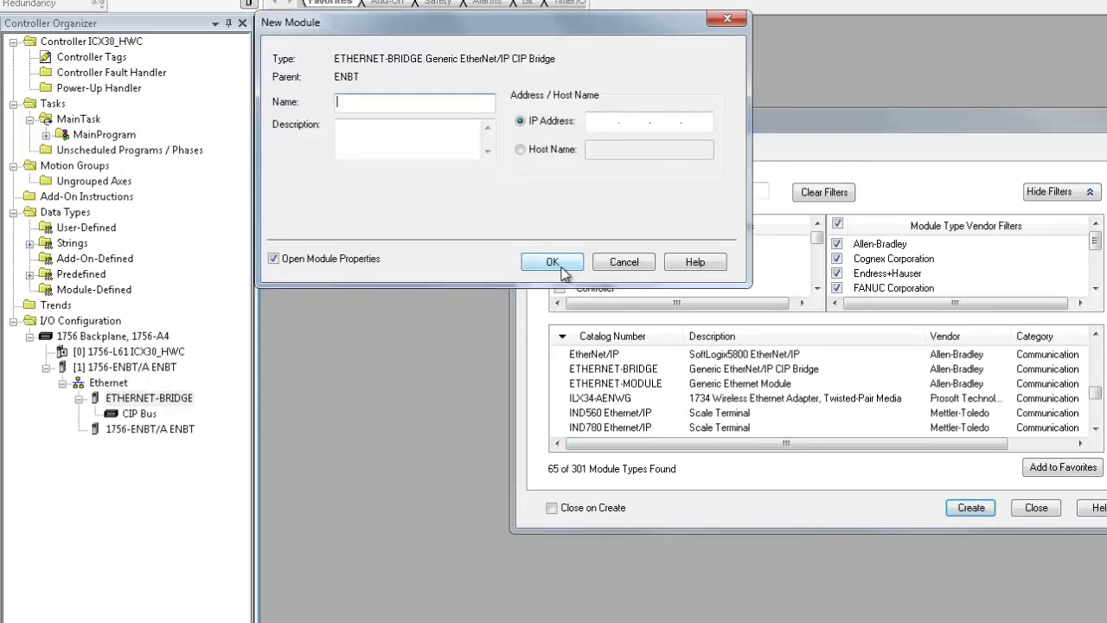
- Name the module ICX30 with IP address 10.1.2.120 and accept its properties
{"action": "type", "text": "ICX30"}
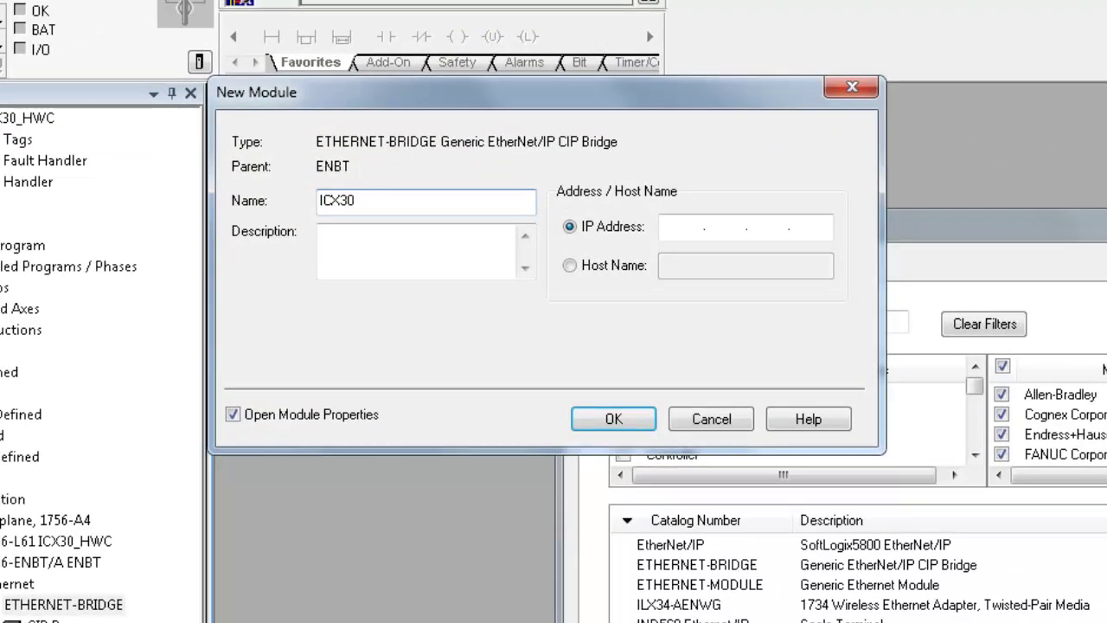
{"action": "left_click", "coordinate": [664, 227]}
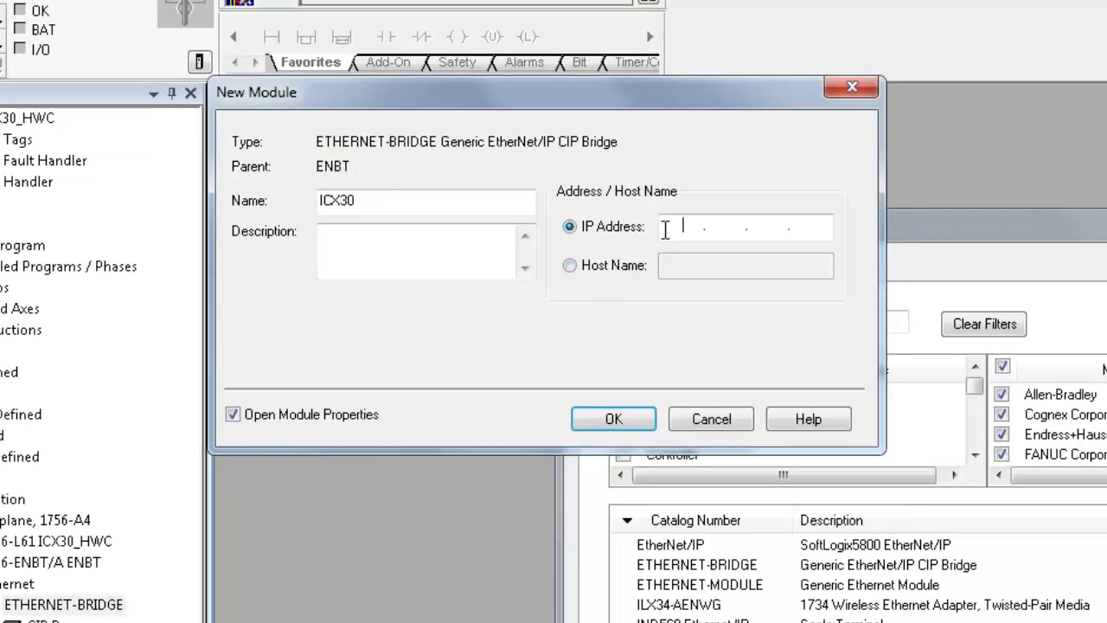
{"action": "type", "text": "10.1.2.120"}
{"action": "left_click", "coordinate": [630, 417]}
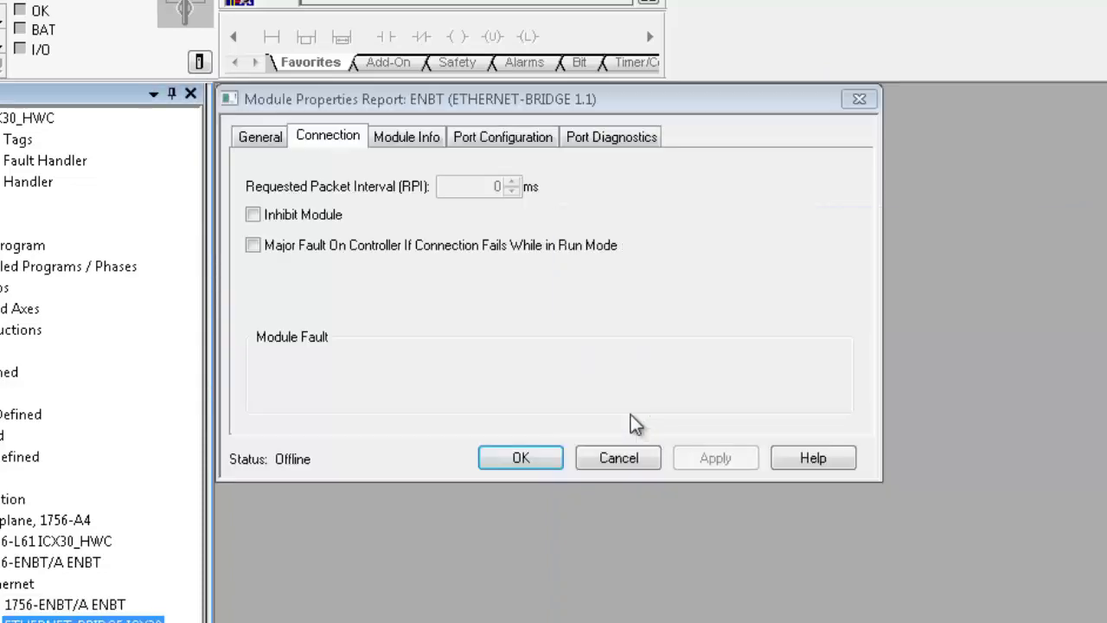
{"action": "left_click", "coordinate": [526, 456]}
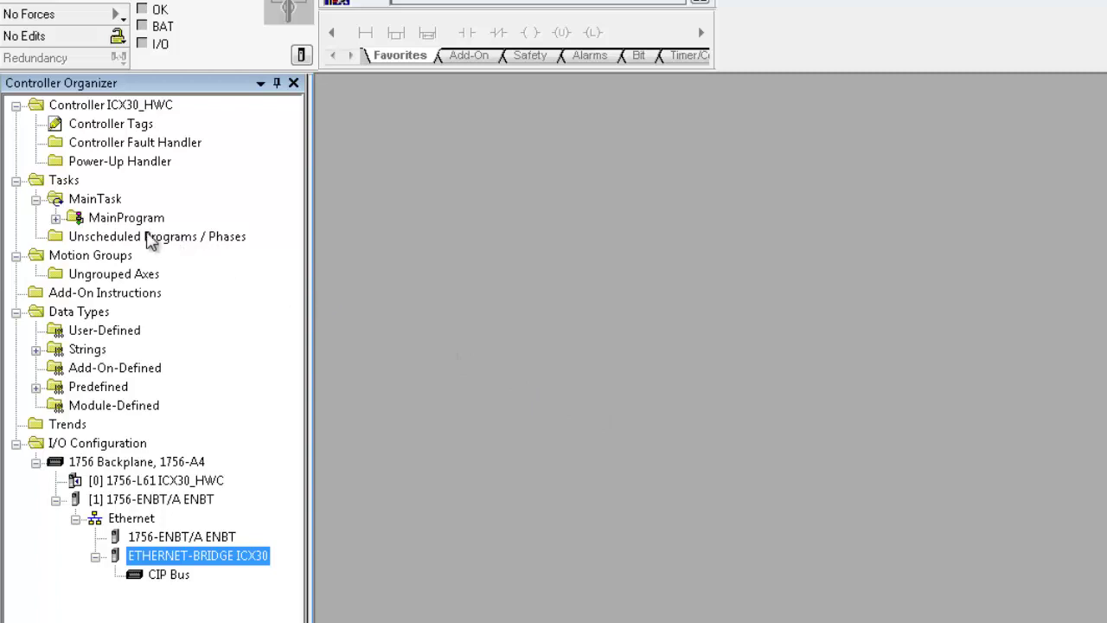
- Import ICX30_AddOn_Rung_v1_1.L5X into MainRoutine at rung 0 and delete the leftover empty rung
{"action": "left_click", "coordinate": [55, 218]}
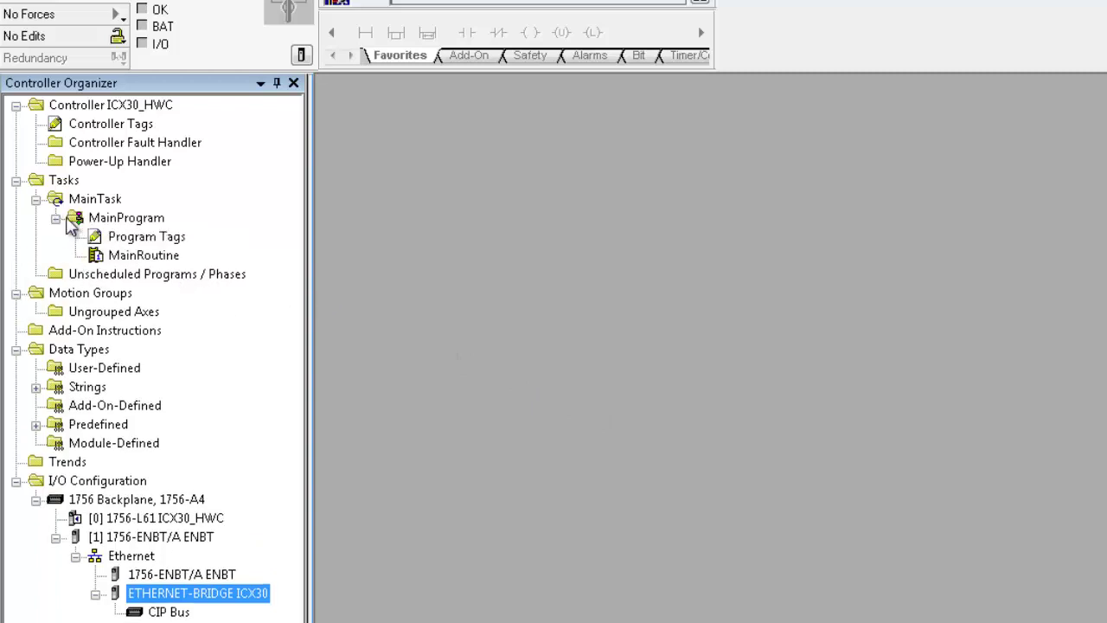
{"action": "double_click", "coordinate": [138, 256]}
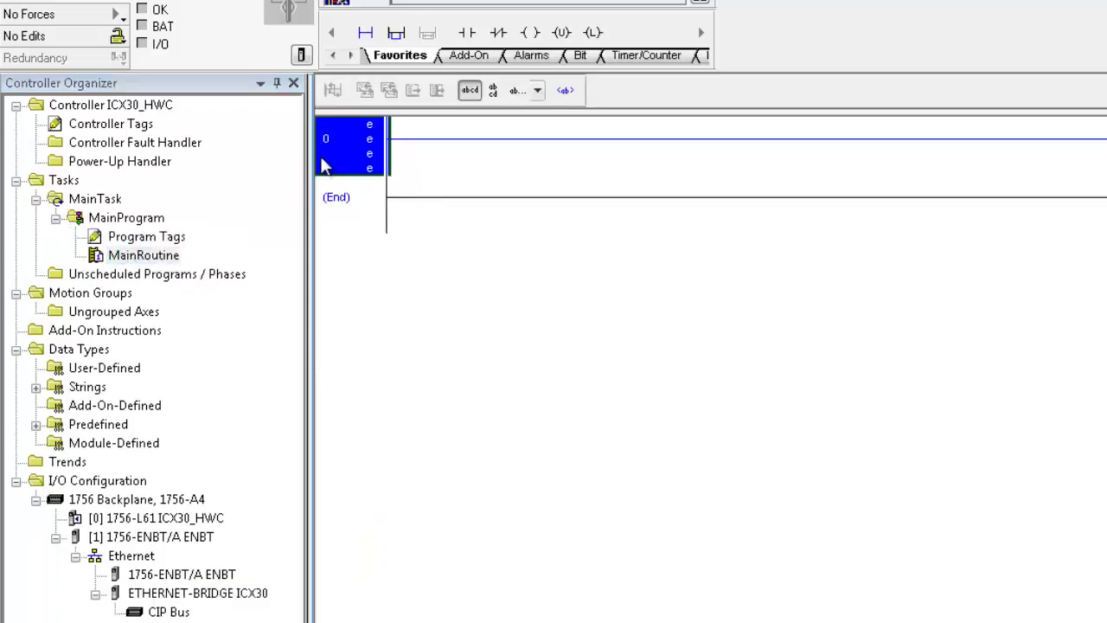
{"action": "right_click", "coordinate": [365, 141]}
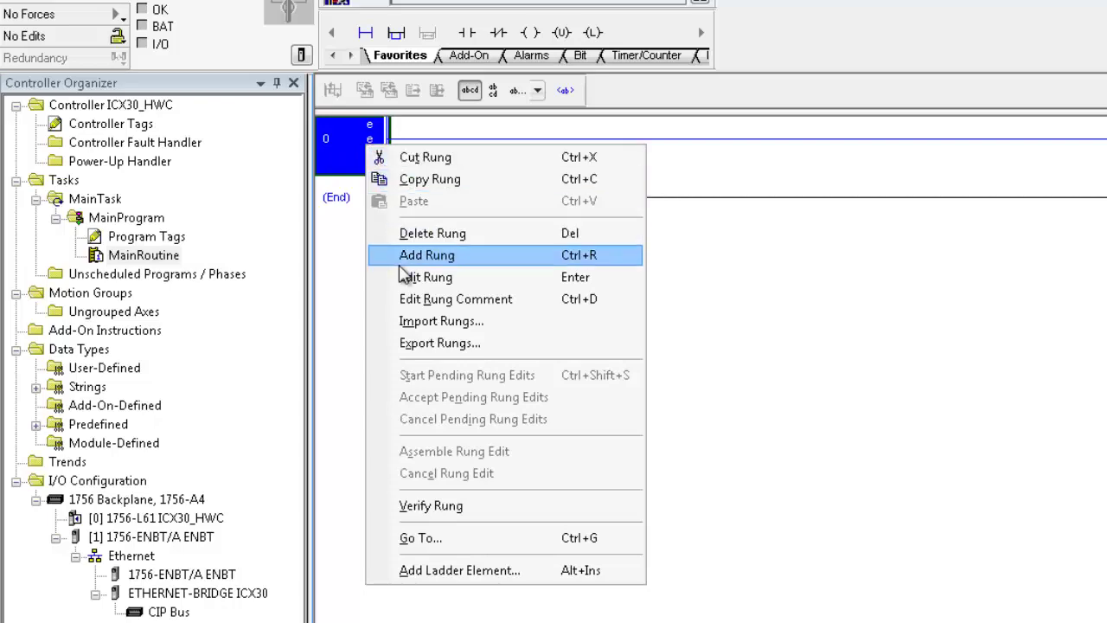
{"action": "left_click", "coordinate": [415, 328]}
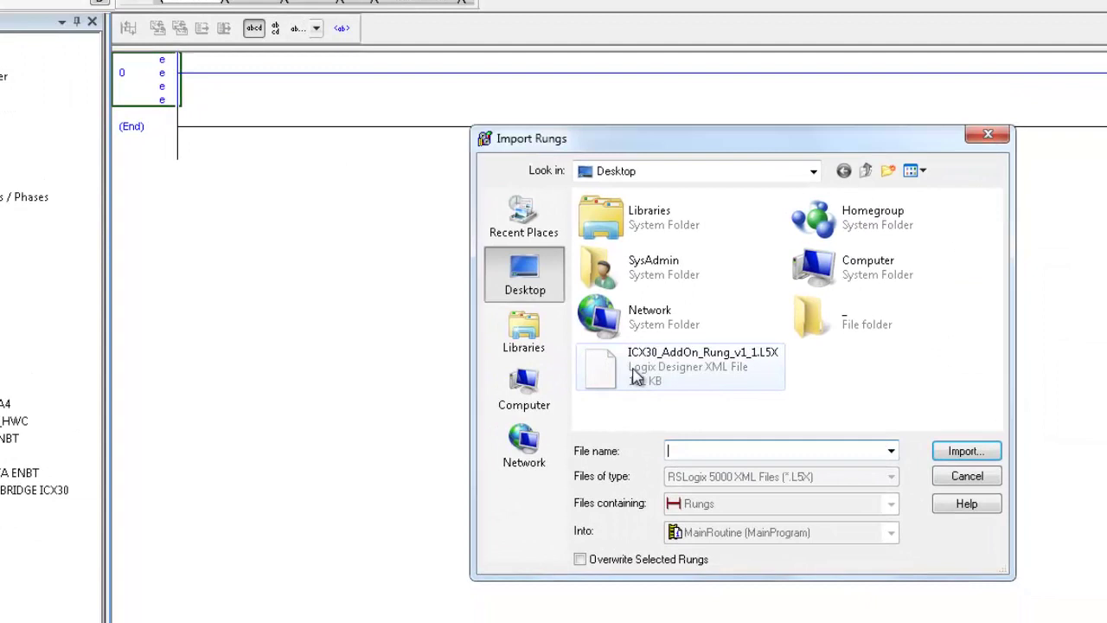
{"action": "left_click", "coordinate": [825, 420]}
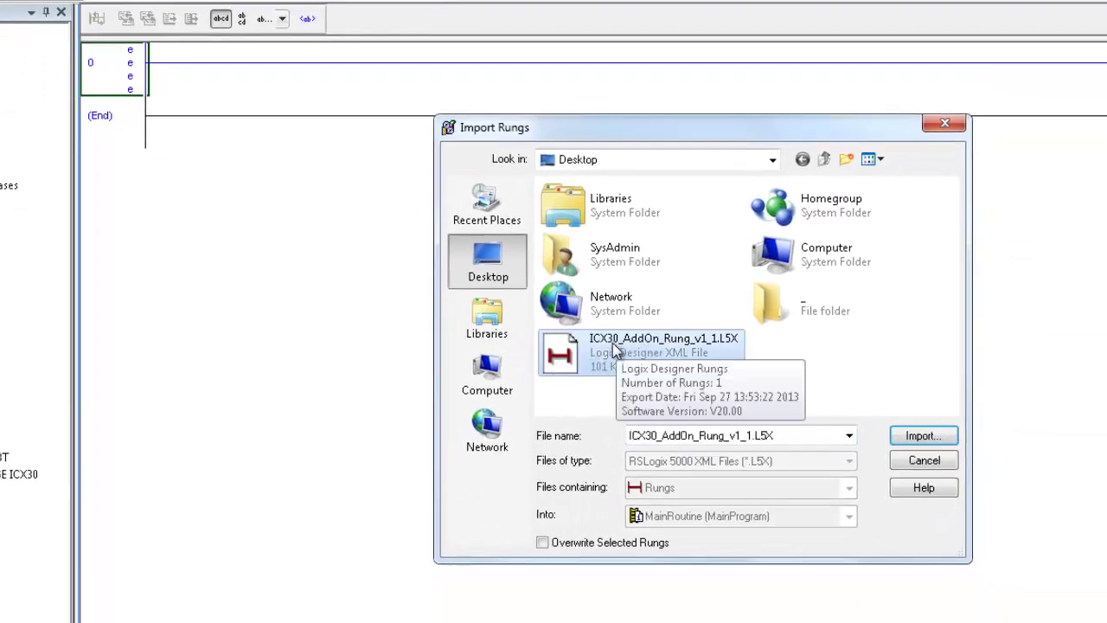
{"action": "left_click", "coordinate": [921, 437]}
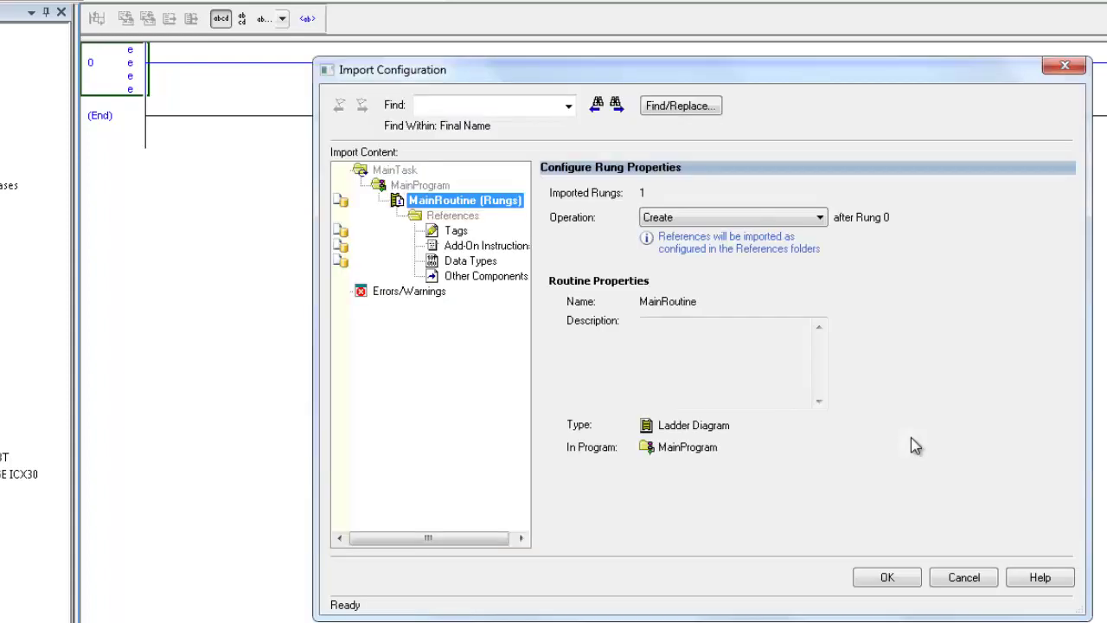
{"action": "left_click", "coordinate": [886, 580]}
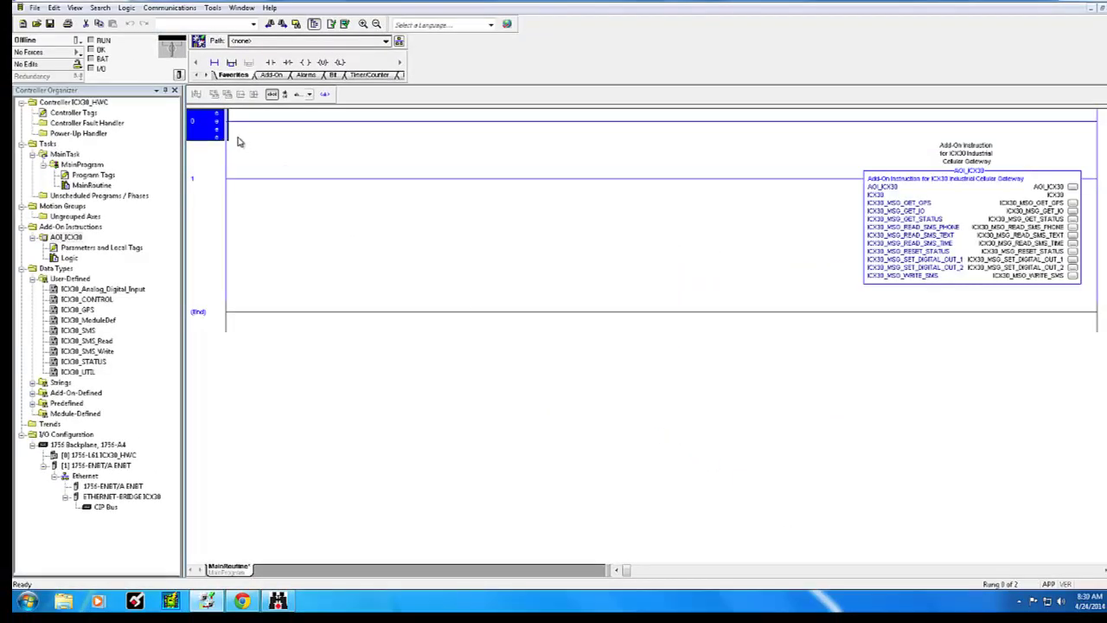
{"action": "key", "text": "Delete"}
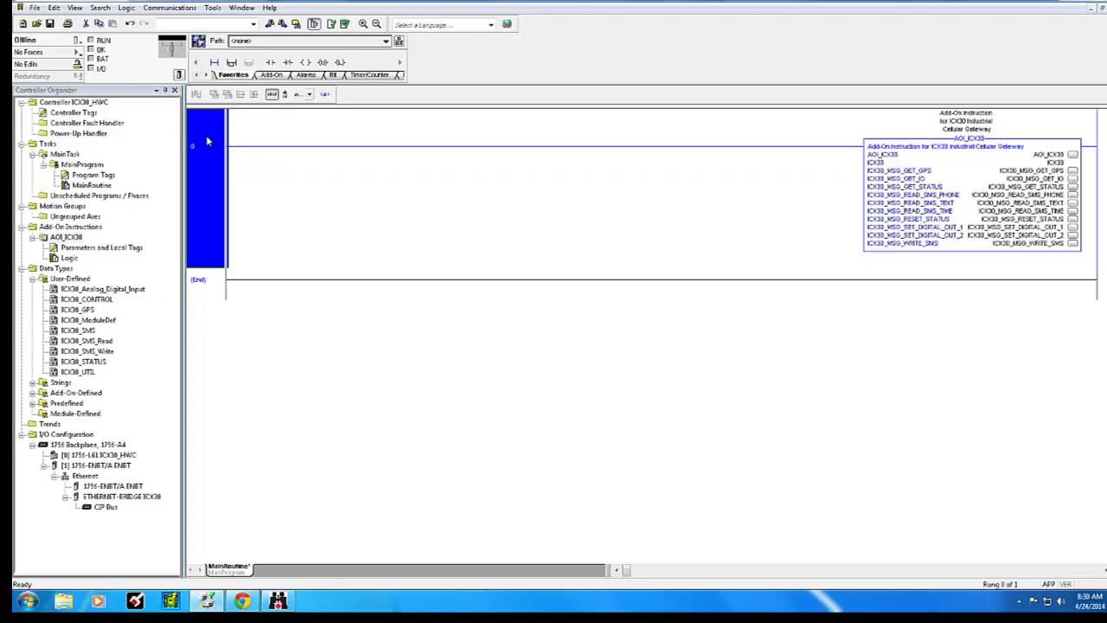
- Open Controller Tags and expand ICX30 and ICX30.CONTROL, briefly viewing ICX30.STATUS members
{"action": "double_click", "coordinate": [72, 113]}
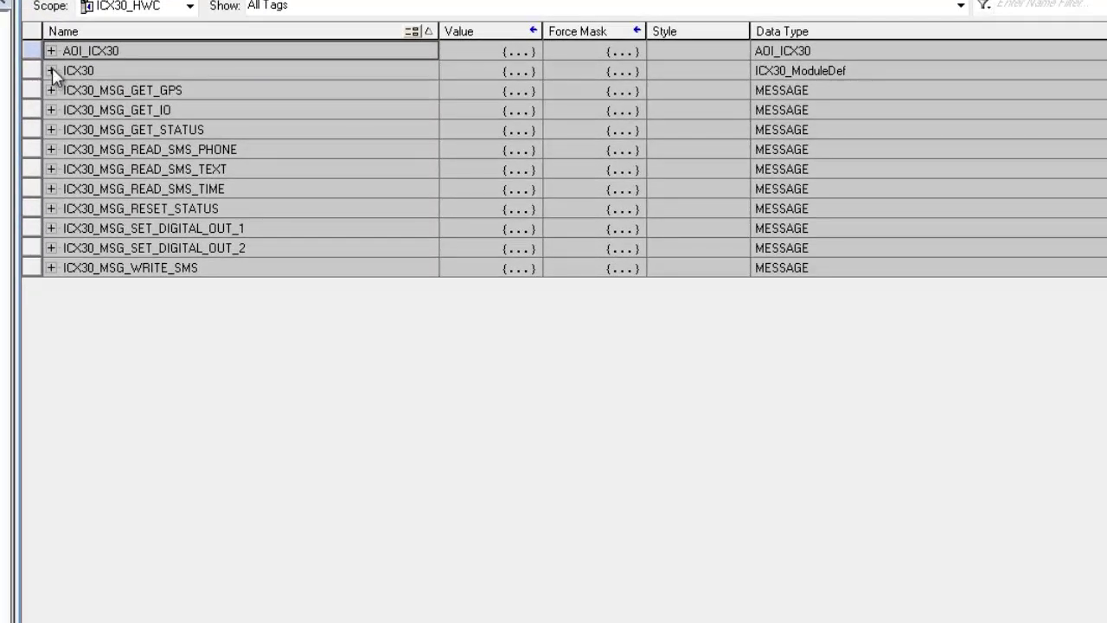
{"action": "left_click", "coordinate": [52, 69]}
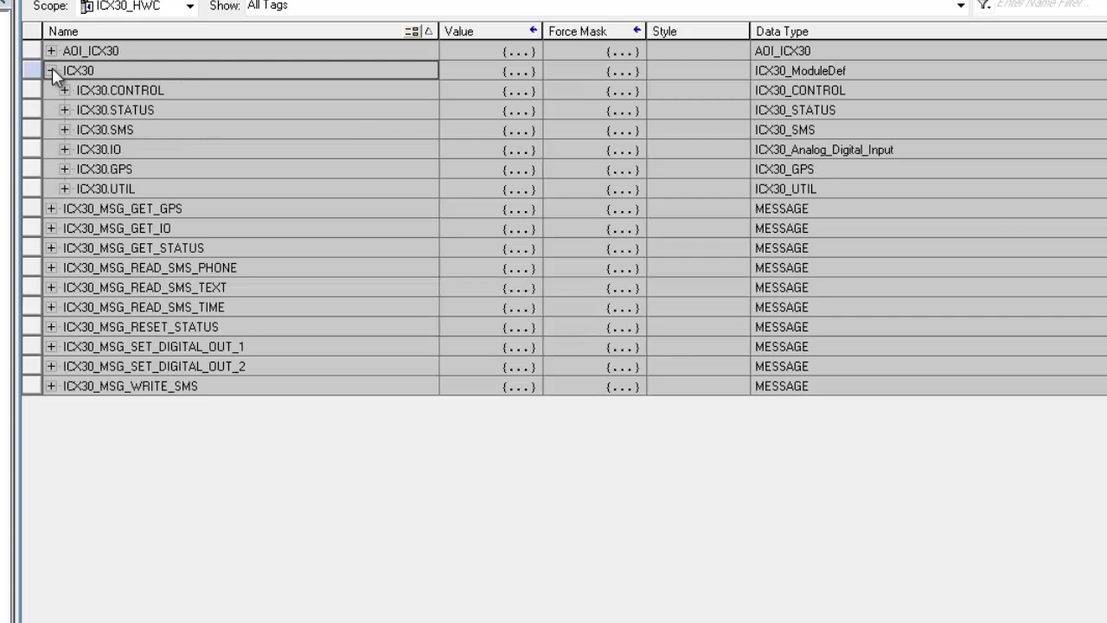
{"action": "left_click", "coordinate": [64, 90]}
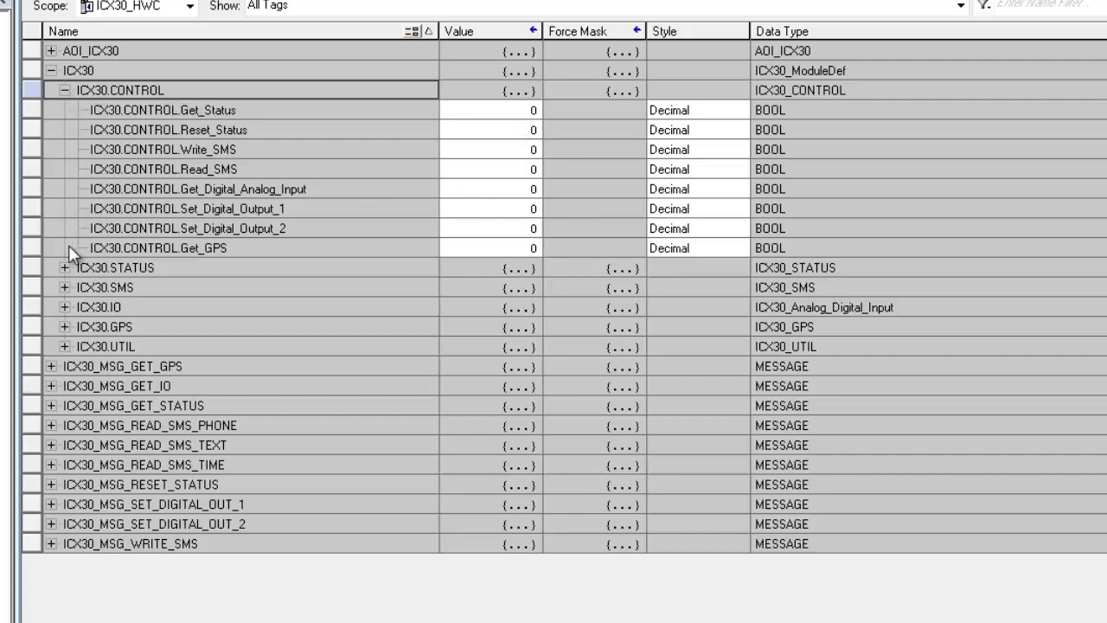
{"action": "left_click", "coordinate": [67, 267]}
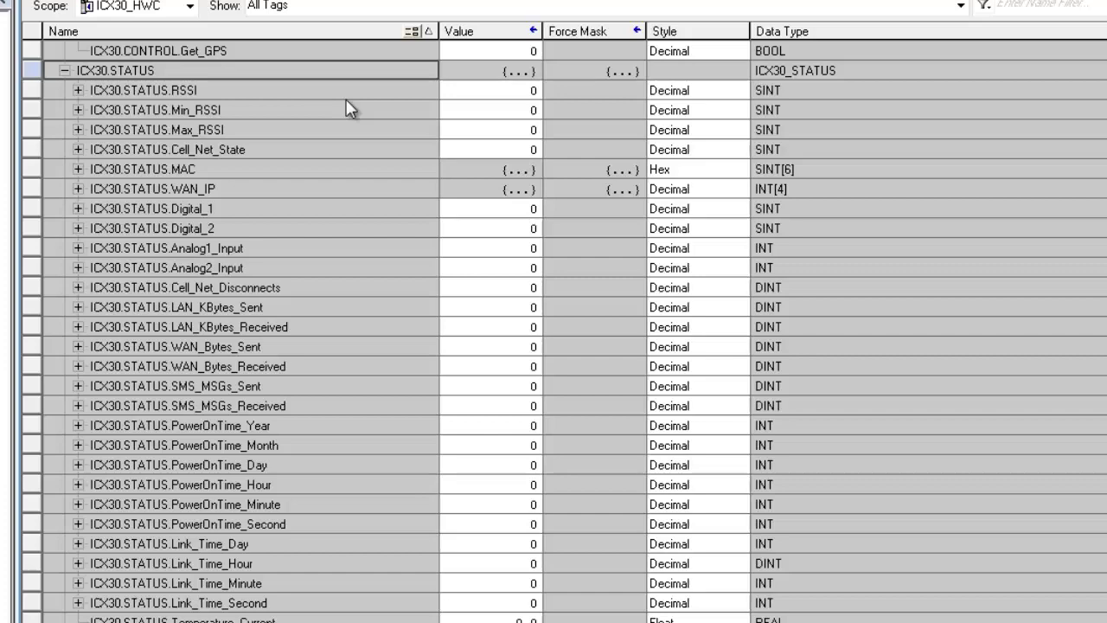
{"action": "left_click", "coordinate": [63, 70]}
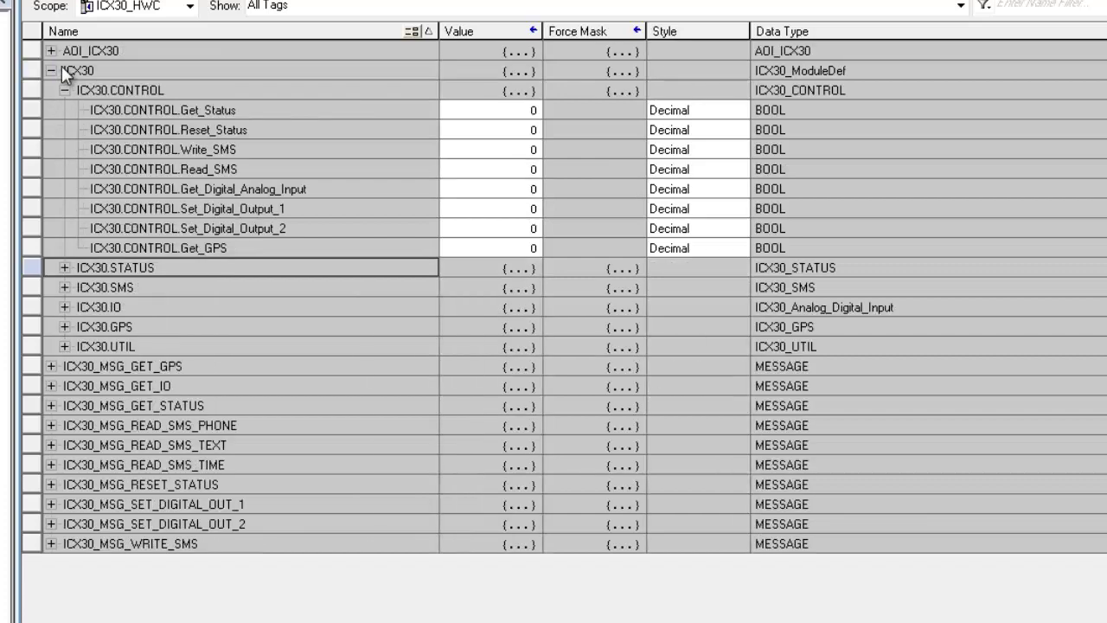
{"action": "left_click", "coordinate": [65, 287]}
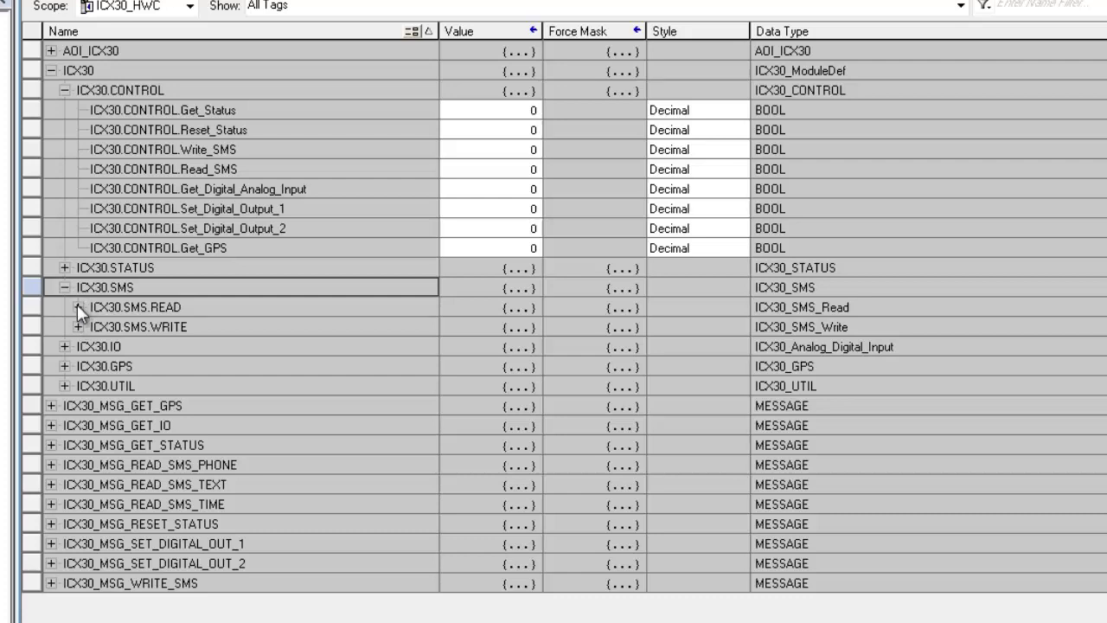
{"action": "left_click", "coordinate": [77, 307]}
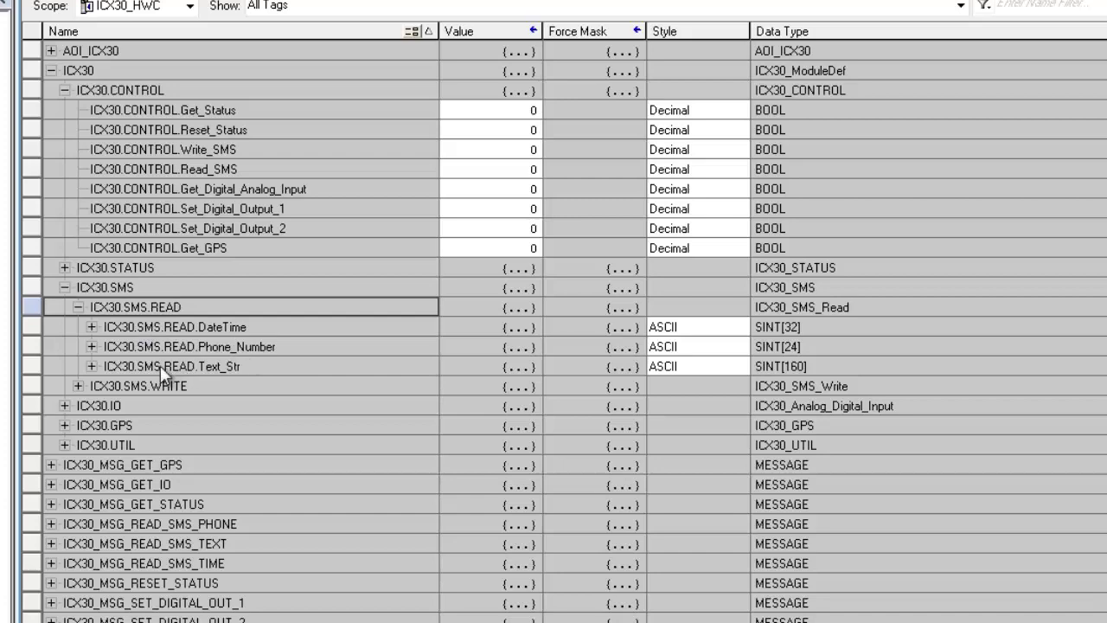
{"action": "left_click", "coordinate": [92, 367]}
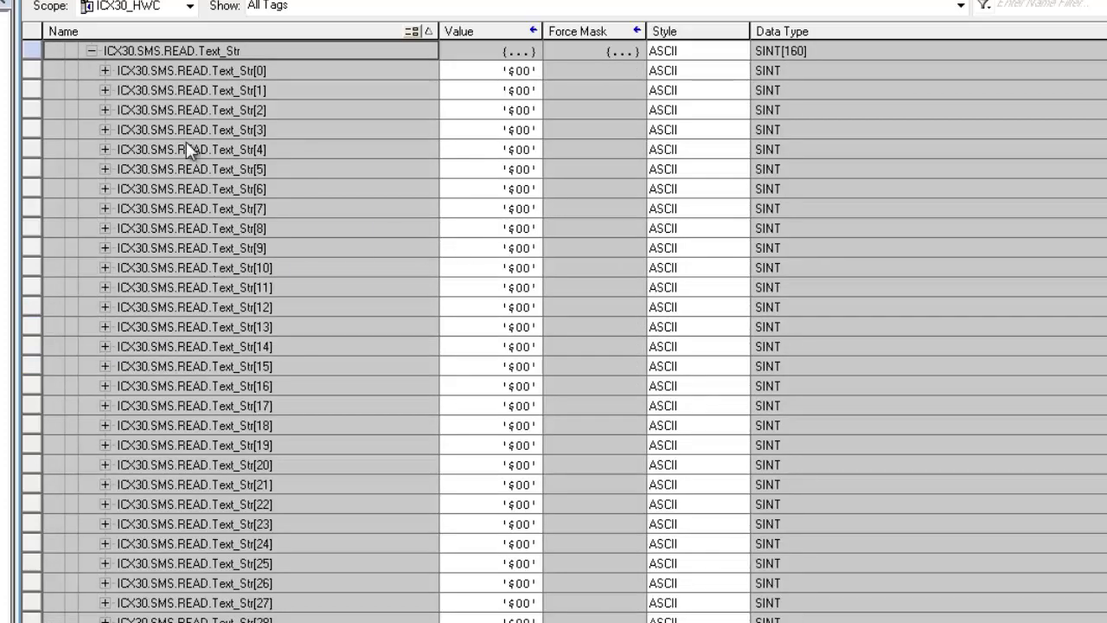
{"action": "left_click", "coordinate": [92, 51]}
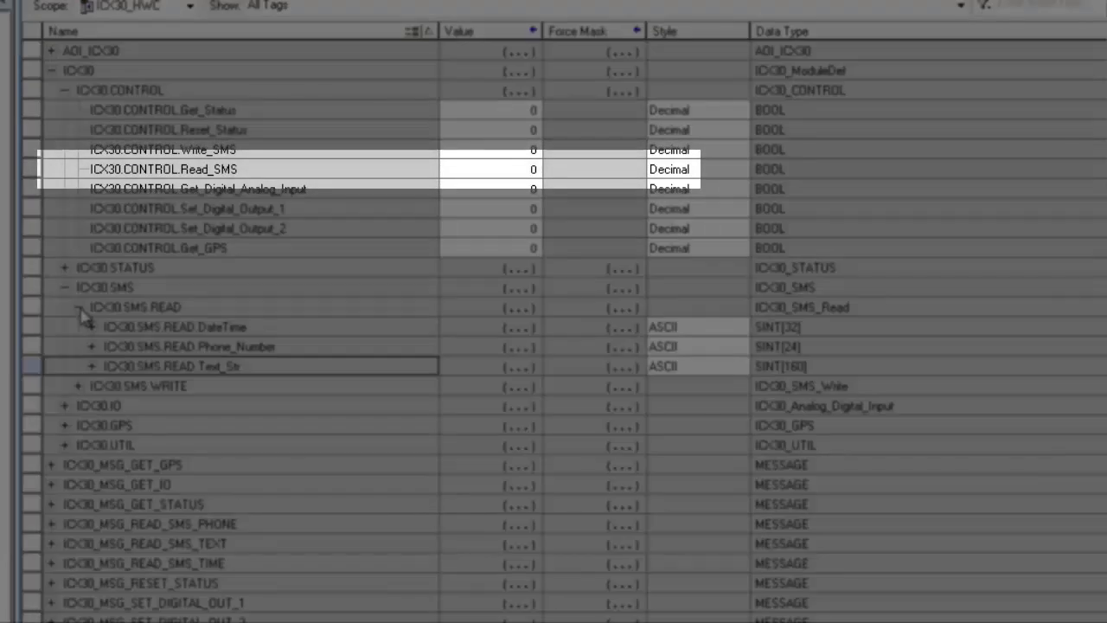
{"action": "left_click", "coordinate": [78, 307]}
{"action": "left_click", "coordinate": [79, 327]}
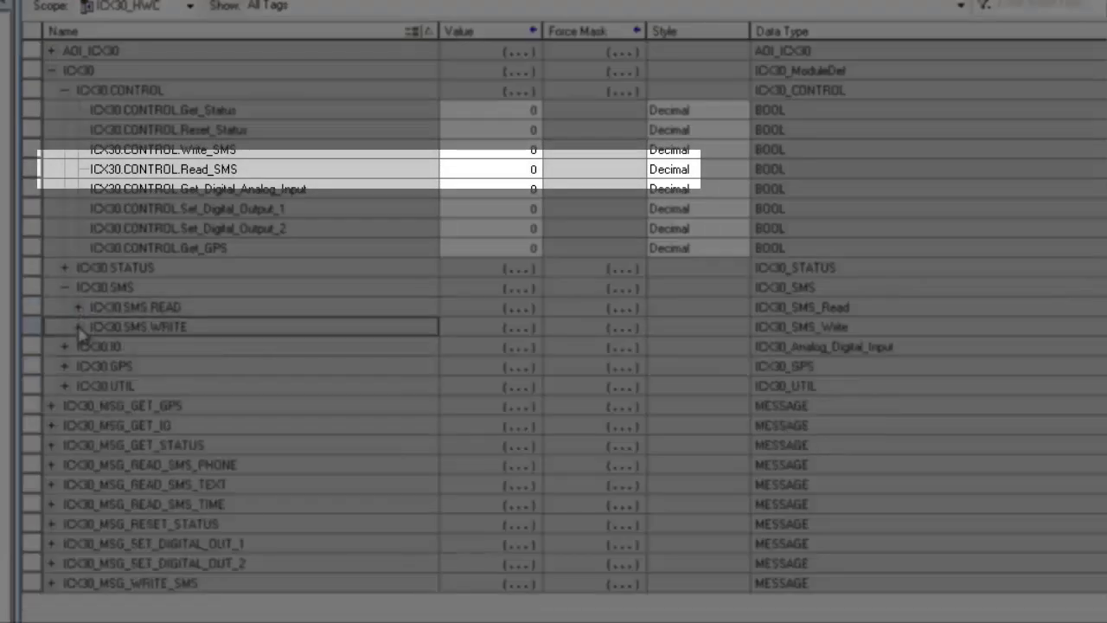
{"action": "left_click", "coordinate": [79, 326]}
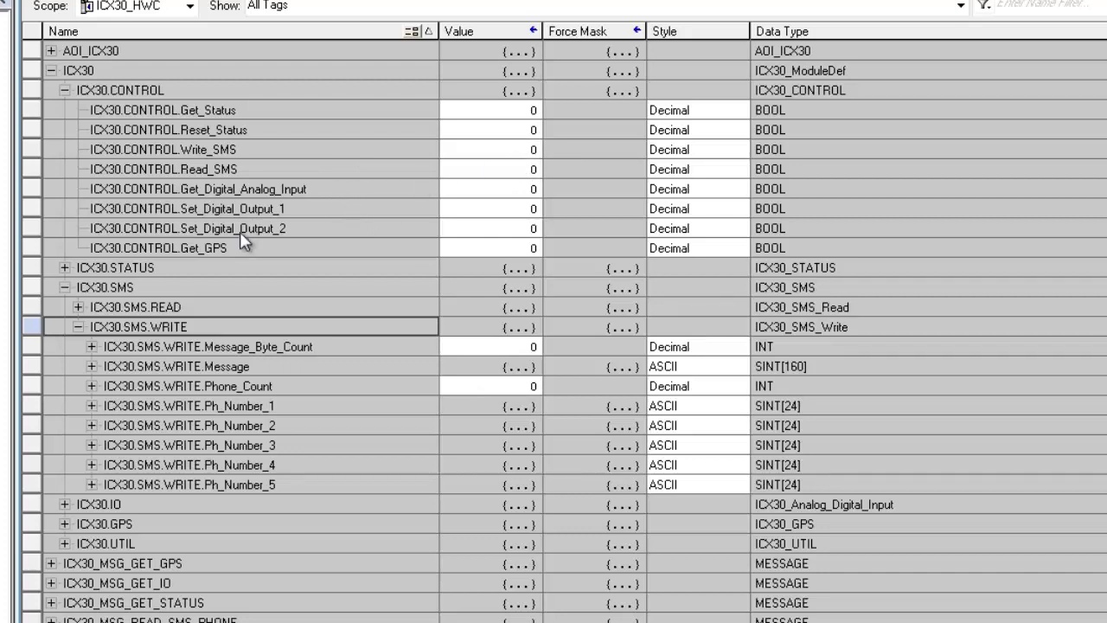
{"action": "left_click", "coordinate": [78, 327]}
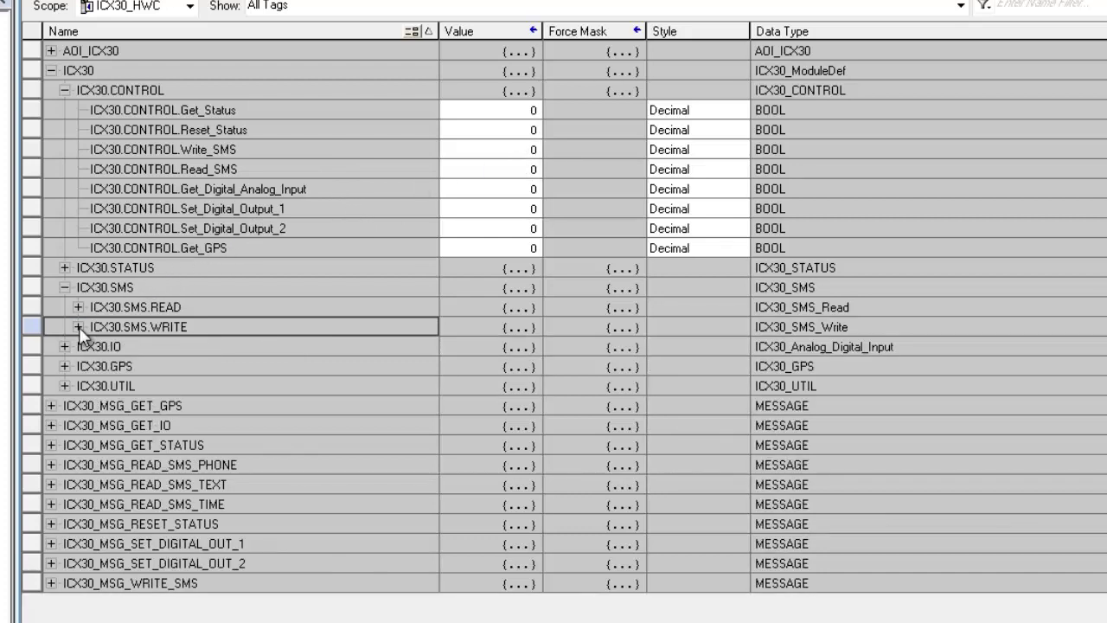
- Collapse ICX30.SMS and expand ICX30.GPS to show UTC_Time, Latitude and Longitude
{"action": "left_click", "coordinate": [64, 288]}
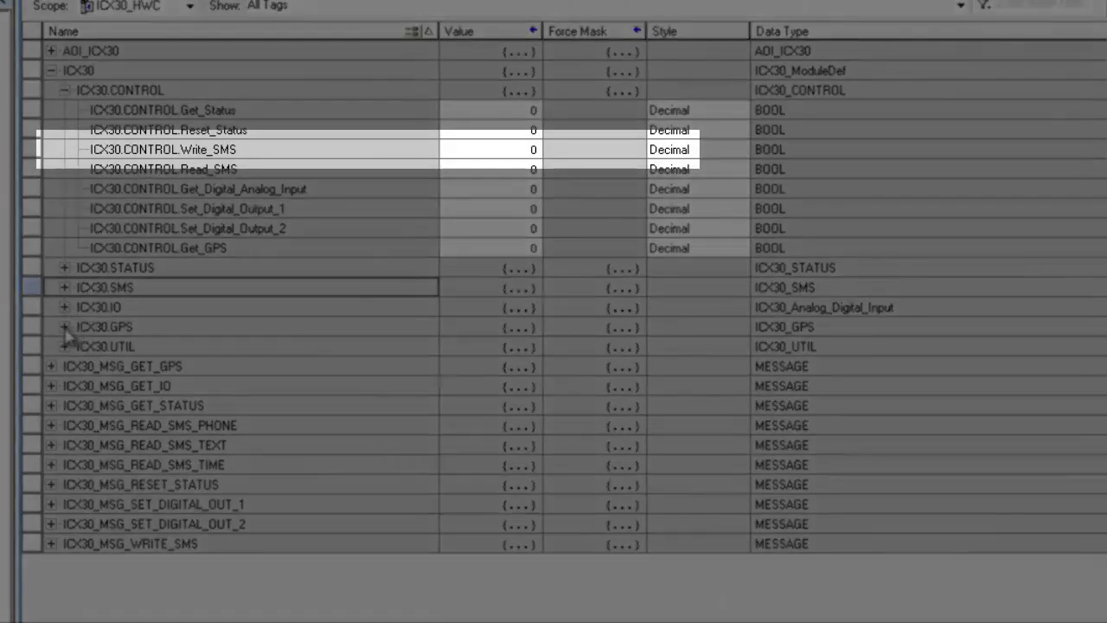
{"action": "left_click", "coordinate": [64, 328]}
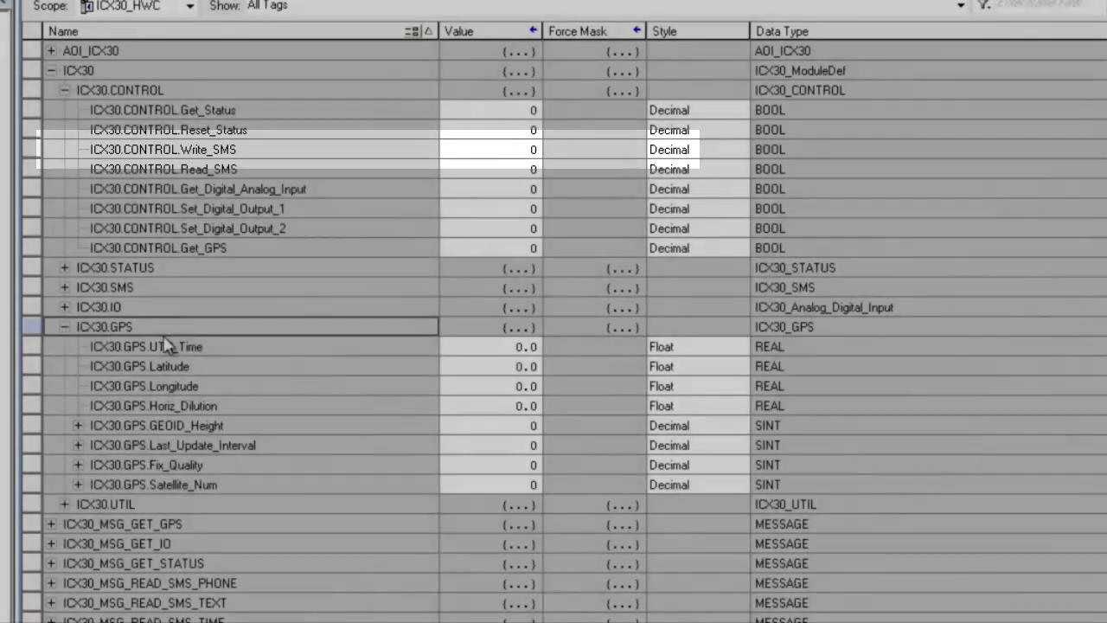